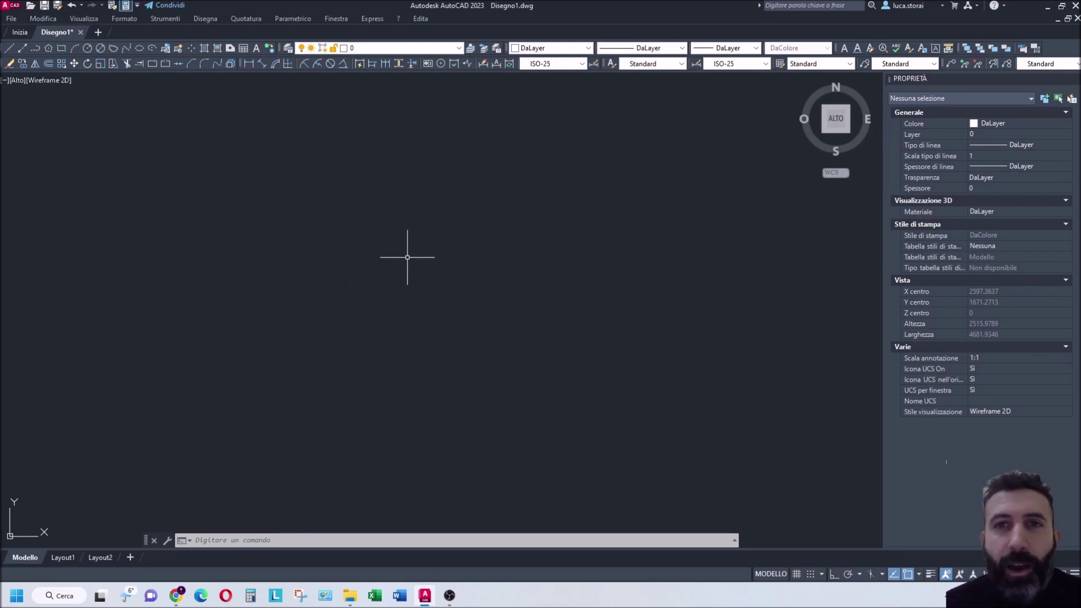
# Drag the Tavole Ingegneria Sismica PDF from the desktop into the drawing.
pyautogui.moveTo(572, 4); pyautogui.dragTo(542, 52)
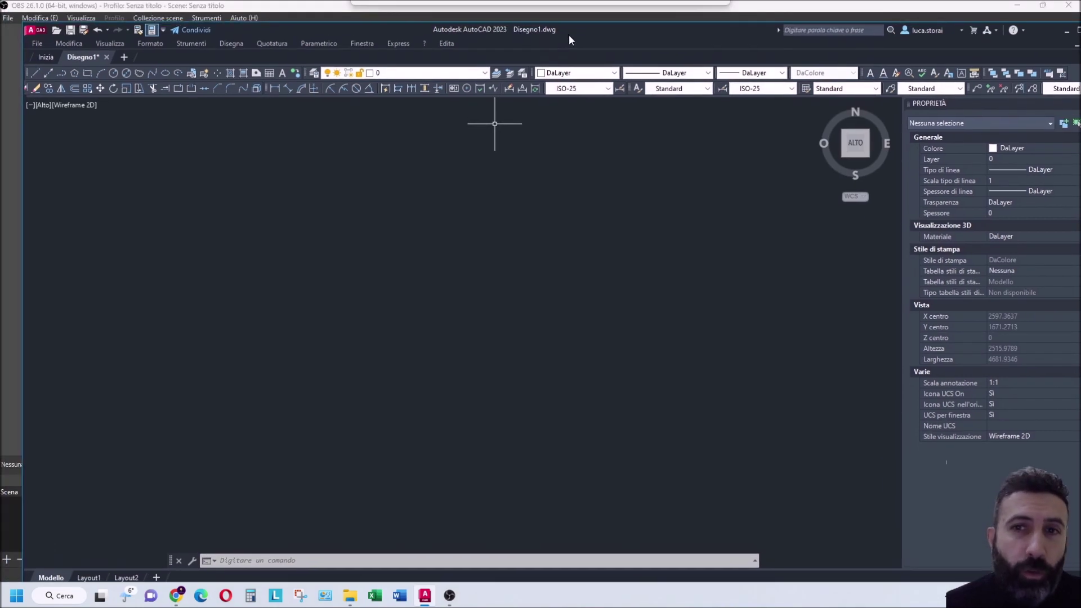
pyautogui.click(1019, 5)
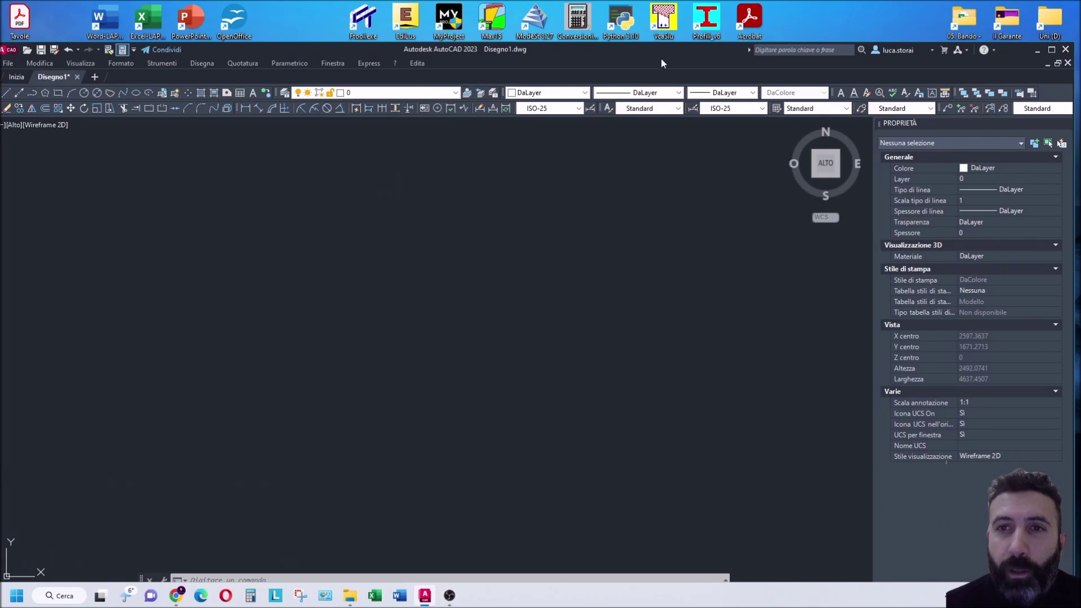
pyautogui.moveTo(668, 53); pyautogui.dragTo(764, 36)
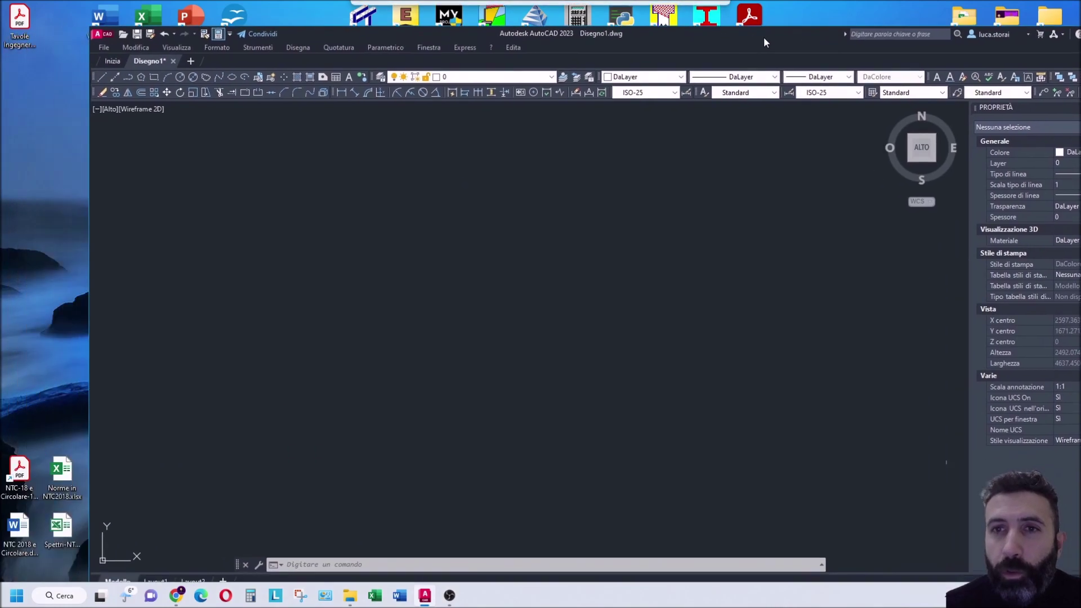
pyautogui.click(20, 35)
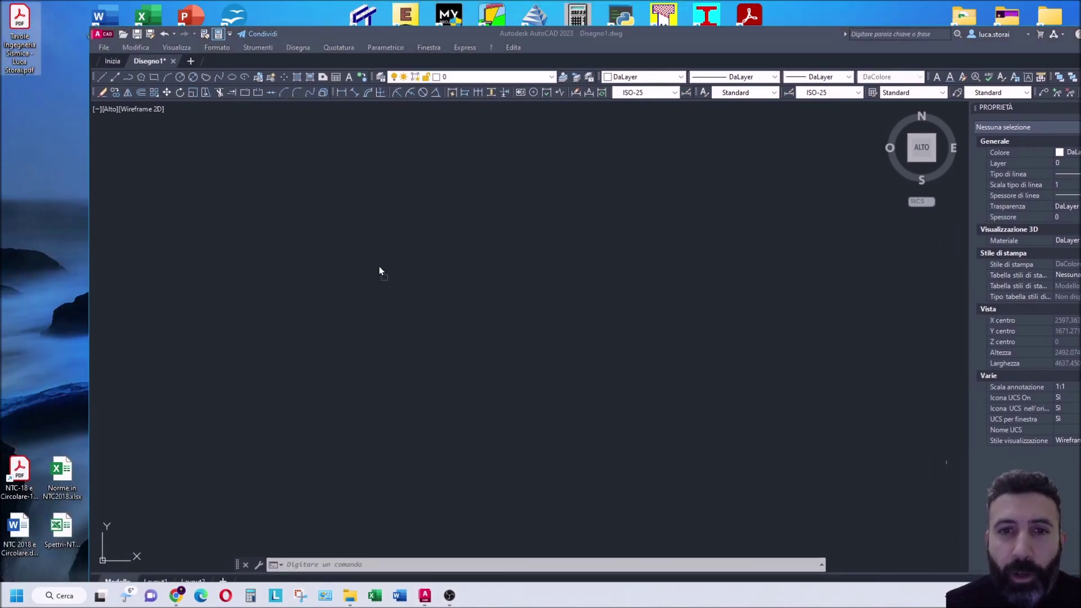
pyautogui.moveTo(379, 271); pyautogui.dragTo(378, 264)
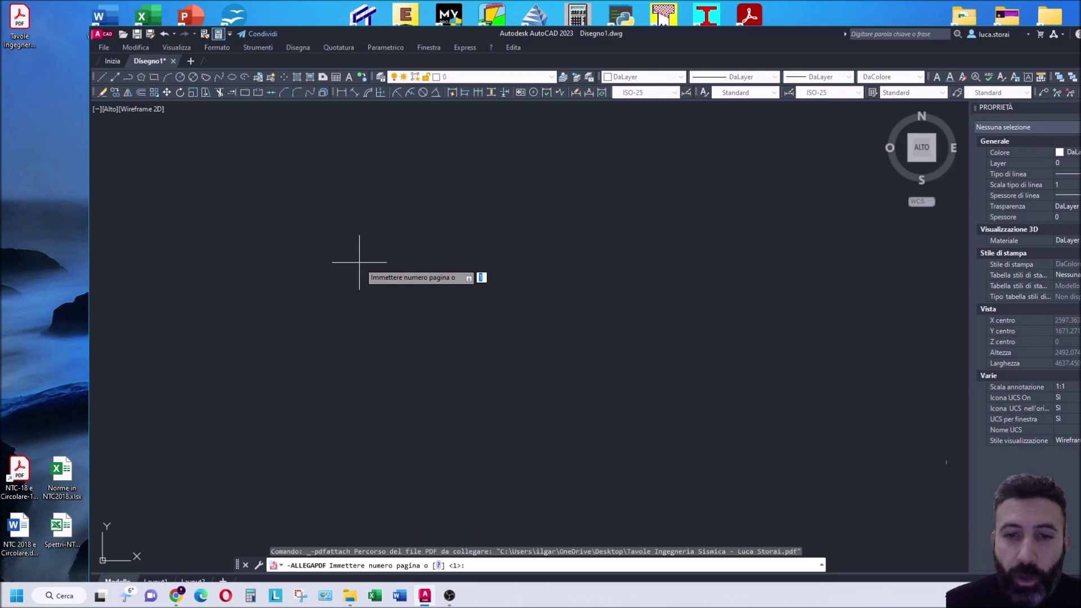
# Place page 4 as an underlay at scale 1 with 0 rotation.
pyautogui.press('Return')
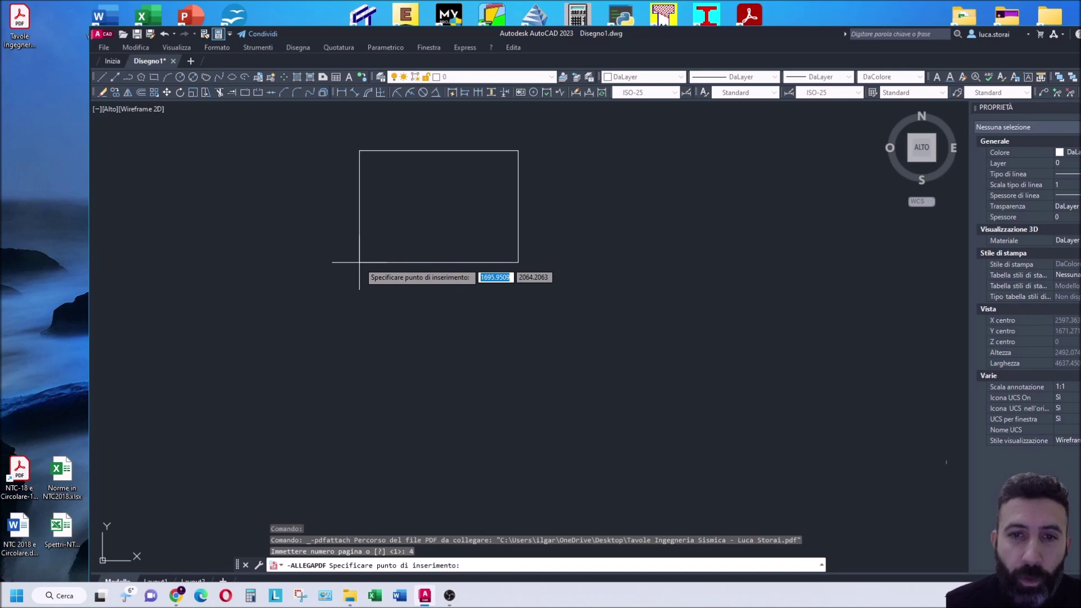
pyautogui.click(359, 263)
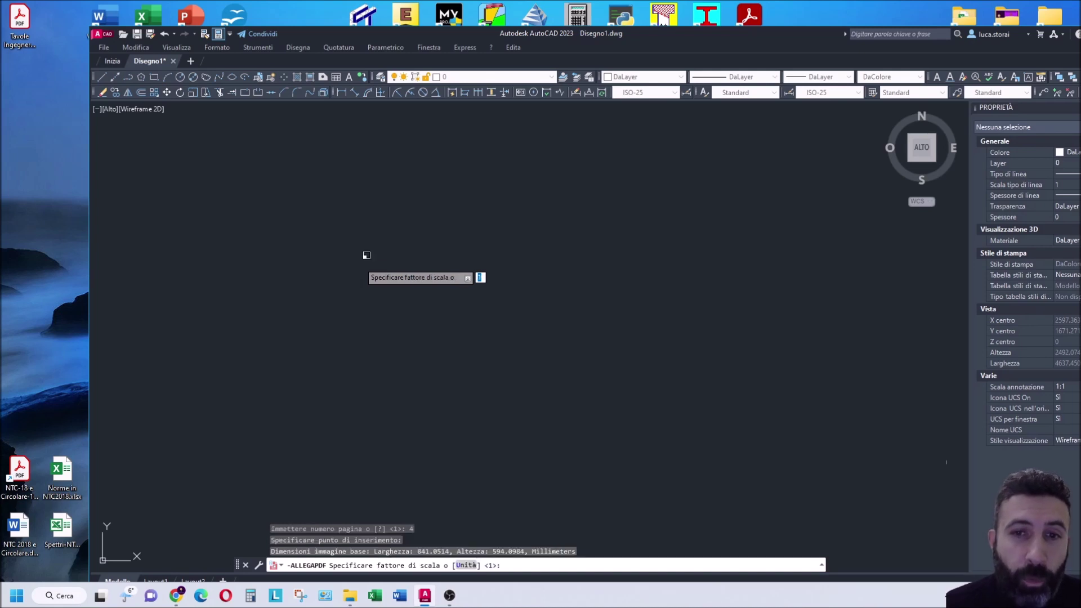
pyautogui.write('1')
pyautogui.press('Return')
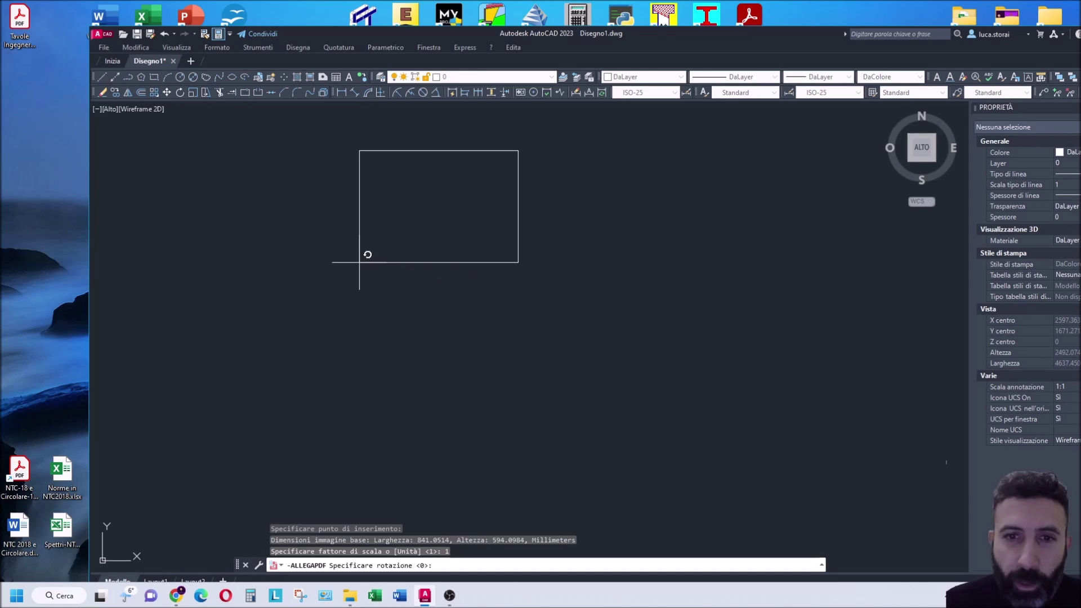
pyautogui.press('Return')
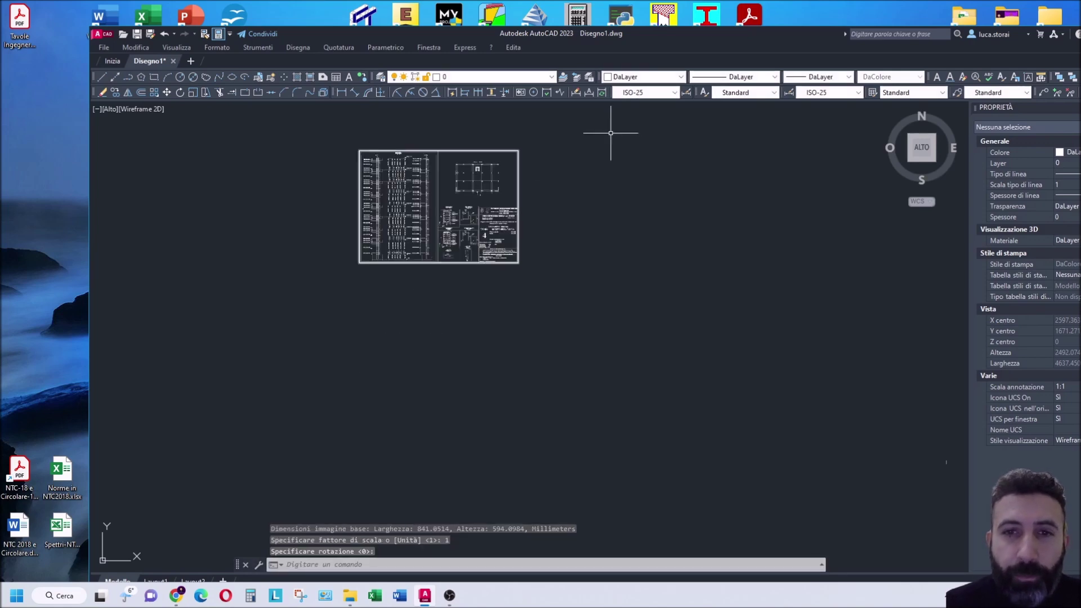
pyautogui.doubleClick(712, 37)
pyautogui.scroll(10, 362, 173)
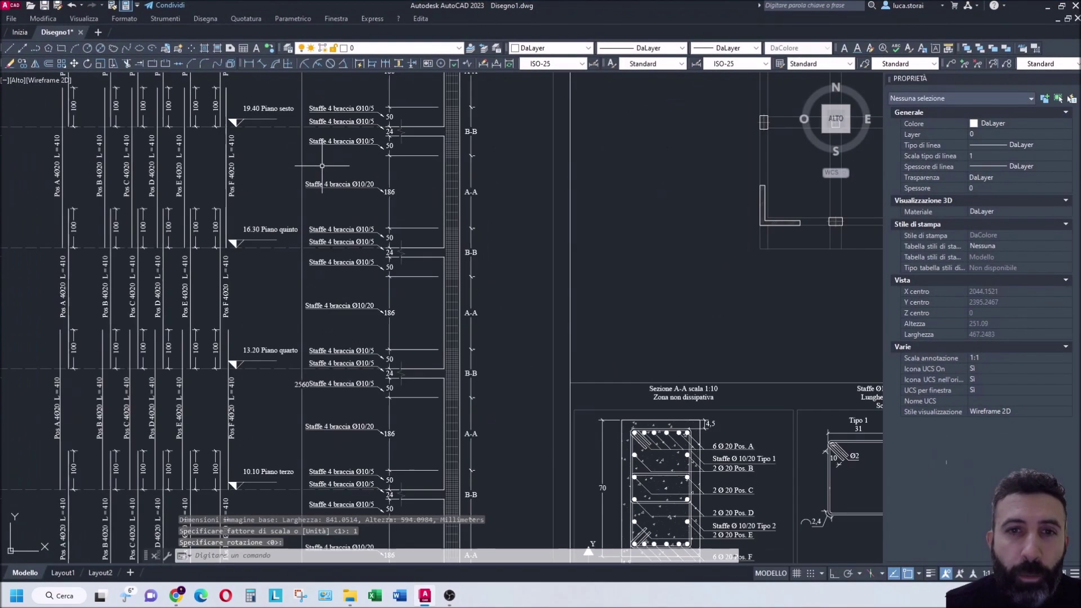
pyautogui.click(433, 163)
pyautogui.scroll(-10, 387, 266)
pyautogui.click(637, 105)
pyautogui.click(588, 194)
pyautogui.press('Escape')
pyautogui.click(629, 145)
pyautogui.press('Escape')
pyautogui.scroll(5, 488, 192)
pyautogui.click(488, 192)
pyautogui.click(439, 269)
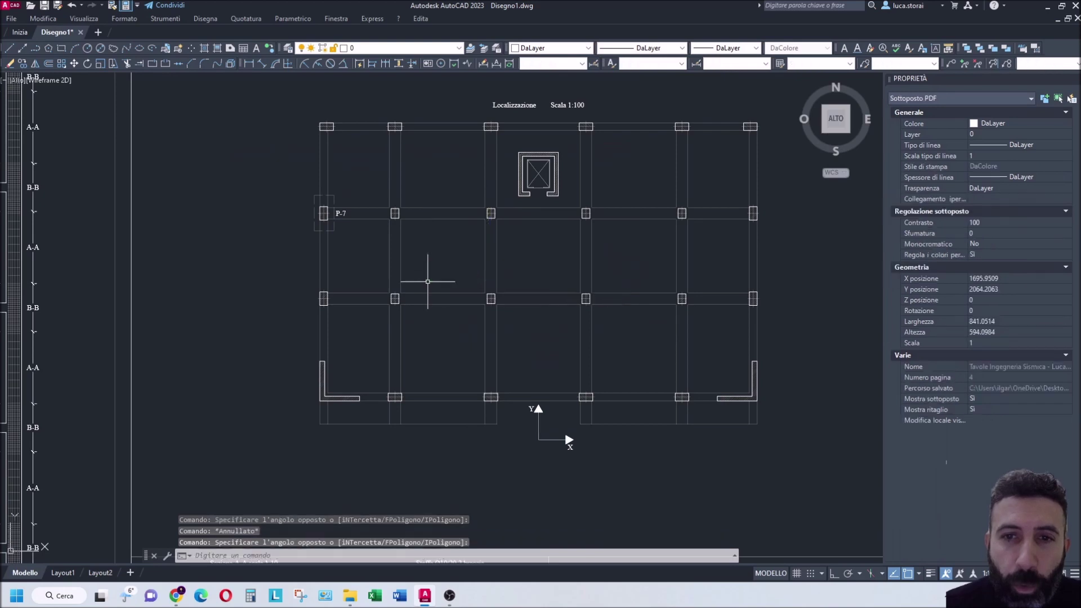
pyautogui.click(249, 63)
pyautogui.scroll(5, 314, 108)
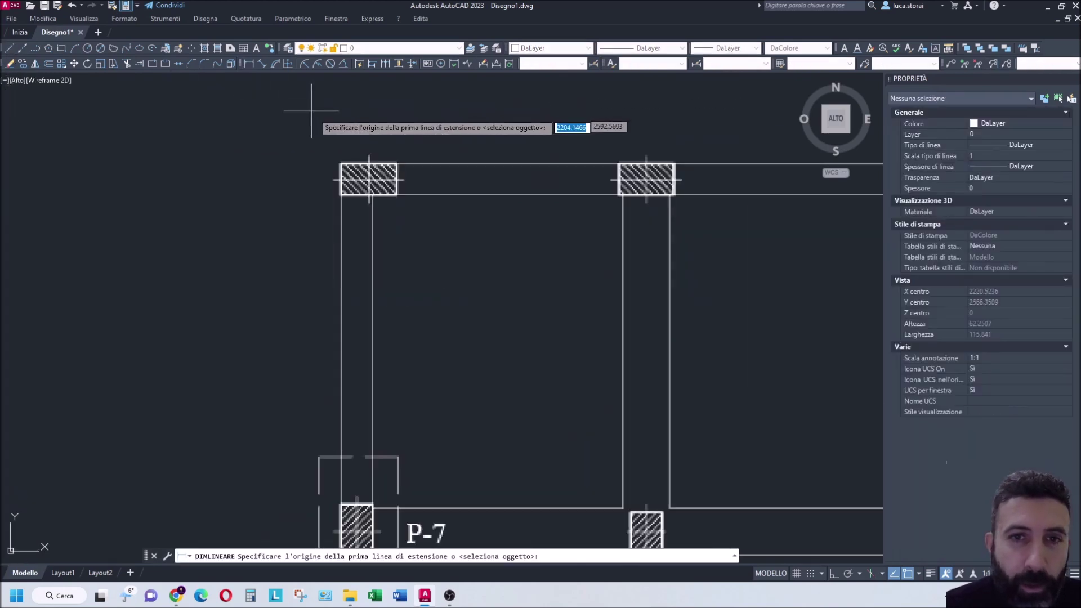
pyautogui.scroll(5, 343, 152)
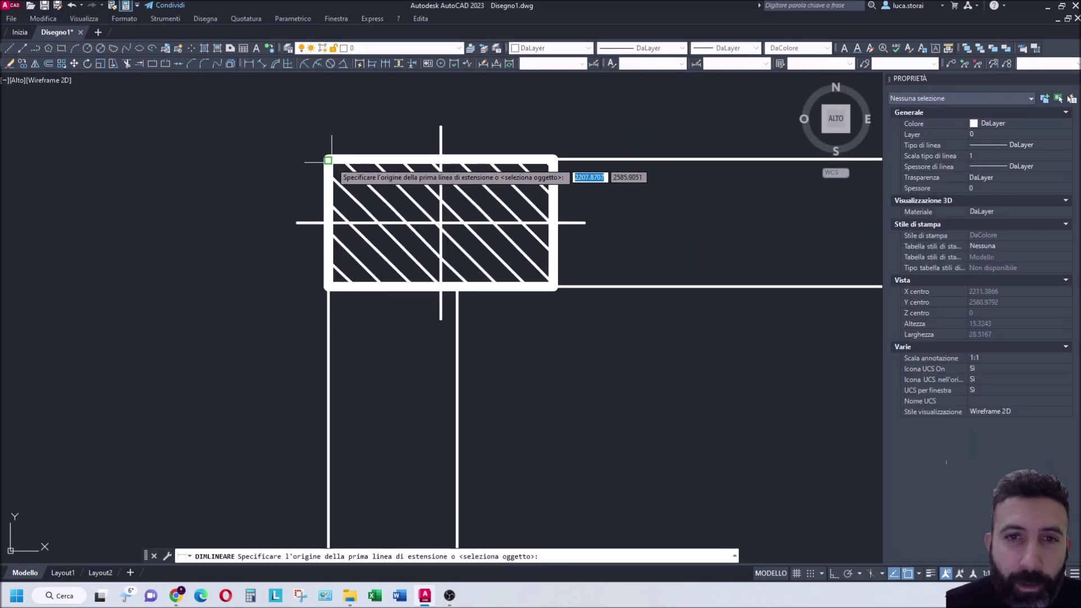
pyautogui.click(328, 159)
pyautogui.scroll(-5, 328, 159)
pyautogui.scroll(-3, 328, 159)
pyautogui.scroll(8, 620, 149)
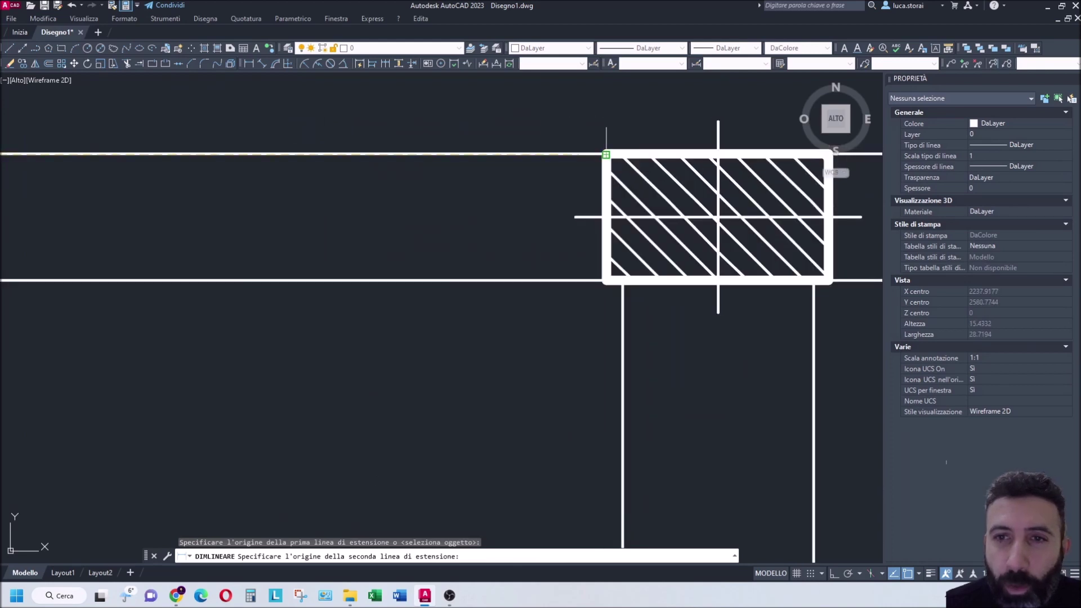
pyautogui.click(620, 151)
pyautogui.scroll(-8, 620, 151)
pyautogui.click(566, 127)
pyautogui.scroll(-3, 566, 131)
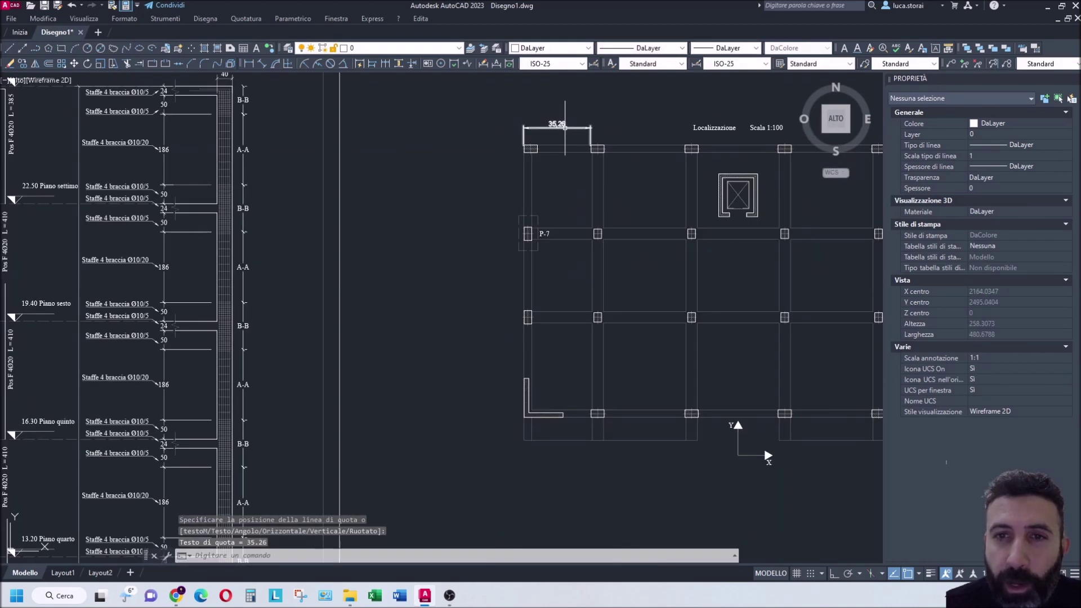
pyautogui.click(558, 127)
pyautogui.press('Delete')
pyautogui.scroll(6, 500, 138)
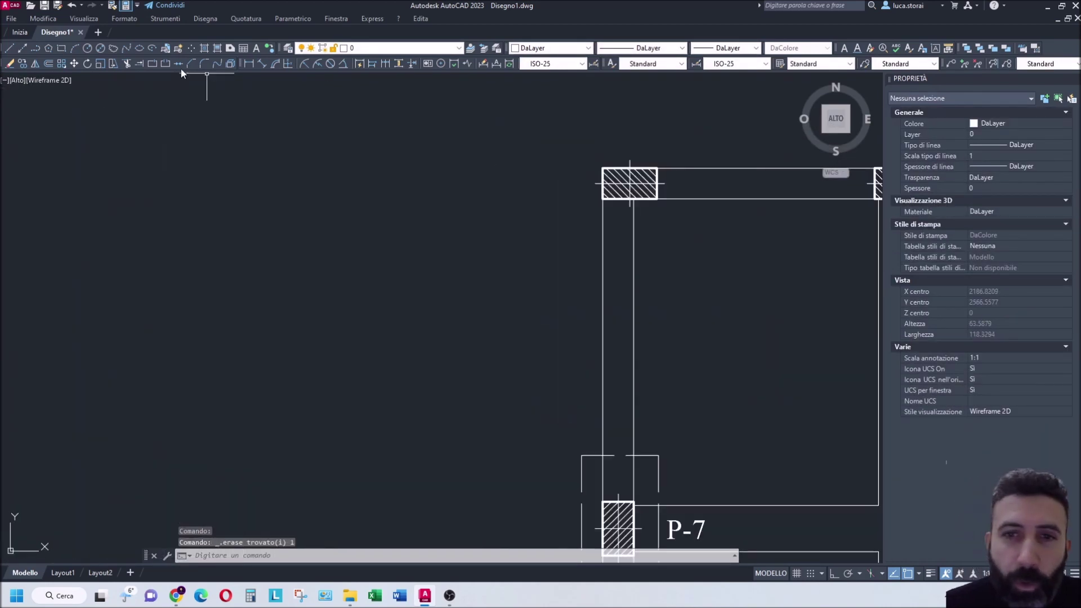
pyautogui.click(9, 48)
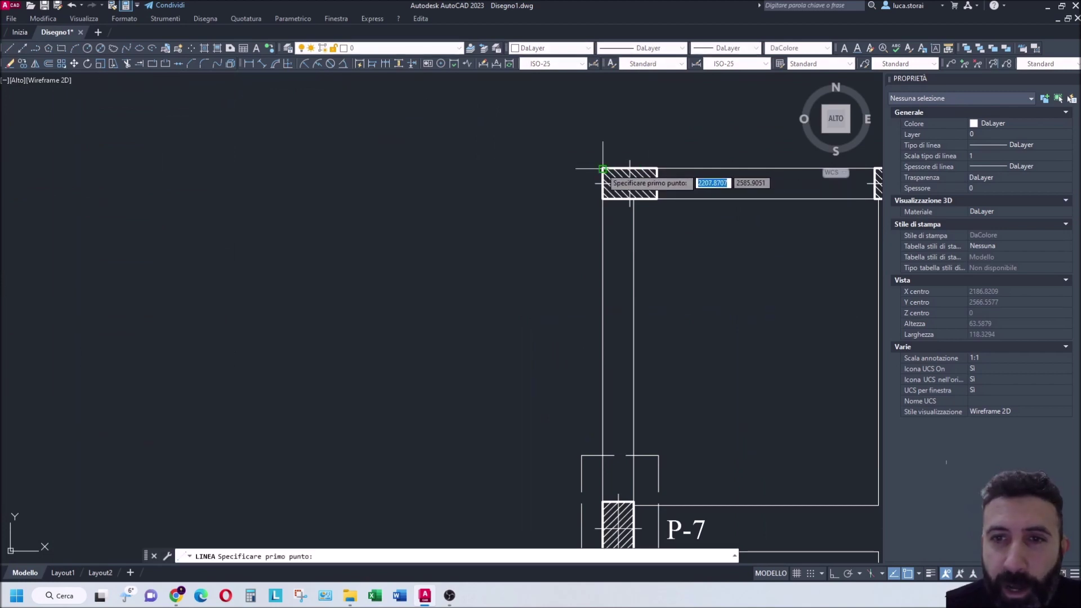
pyautogui.click(606, 169)
pyautogui.scroll(6, 597, 208)
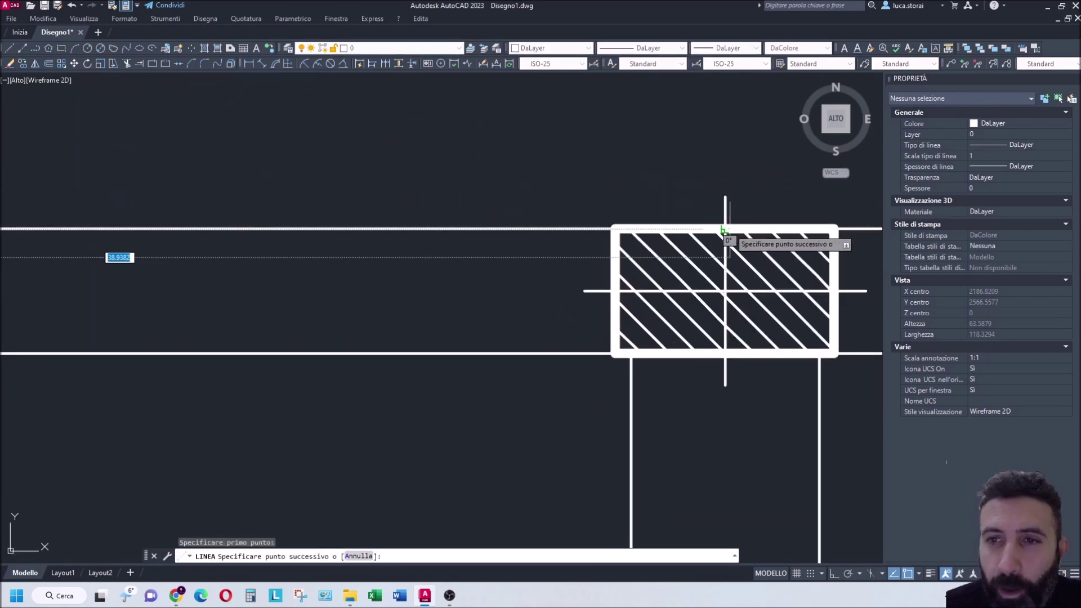
pyautogui.press('Escape')
pyautogui.scroll(-8, 620, 282)
pyautogui.scroll(-2, 488, 244)
pyautogui.scroll(-6, 488, 244)
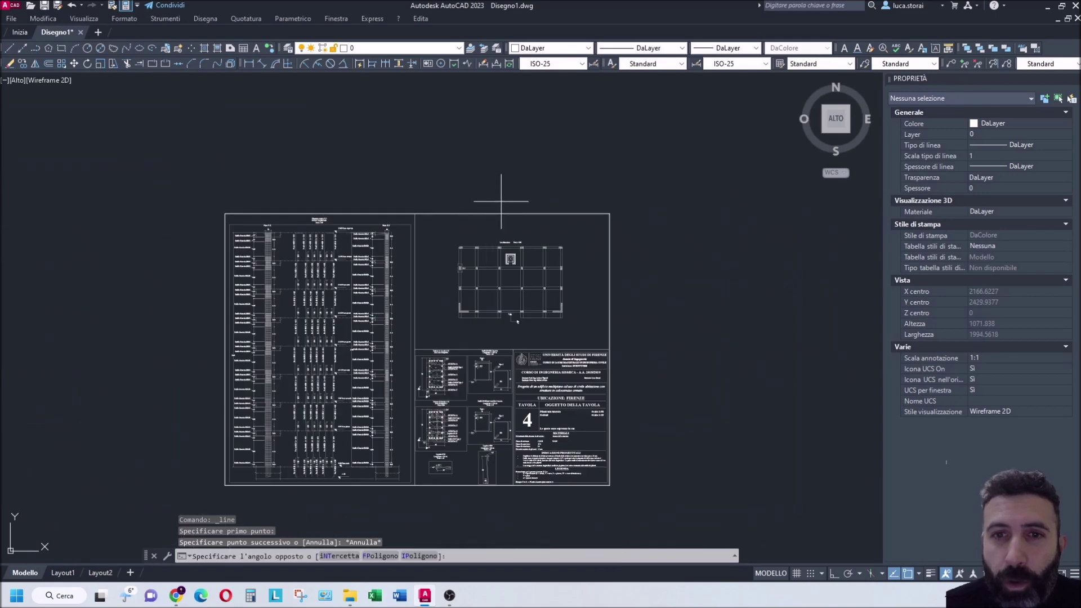
pyautogui.click(225, 214)
pyautogui.click(231, 64)
pyautogui.click(461, 180)
pyautogui.press('Escape')
pyautogui.click(439, 231)
pyautogui.click(578, 313)
pyautogui.click(437, 207)
pyautogui.click(611, 323)
pyautogui.click(610, 324)
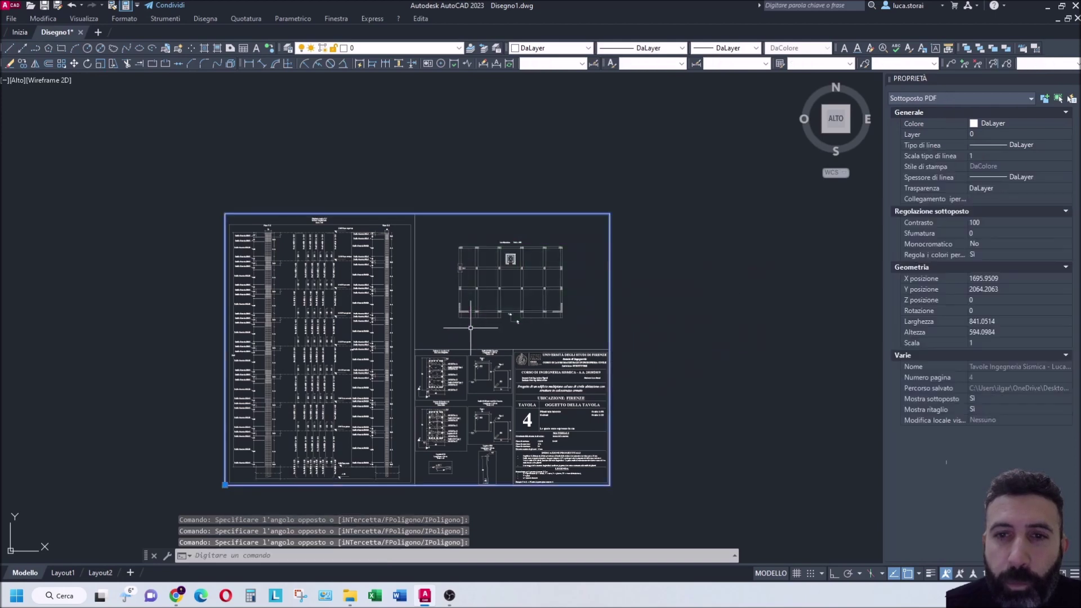
pyautogui.press('Escape')
pyautogui.click(440, 237)
pyautogui.press('Escape')
pyautogui.scroll(-1, 350, 174)
pyautogui.scroll(-1, 268, 244)
pyautogui.scroll(-2, 393, 212)
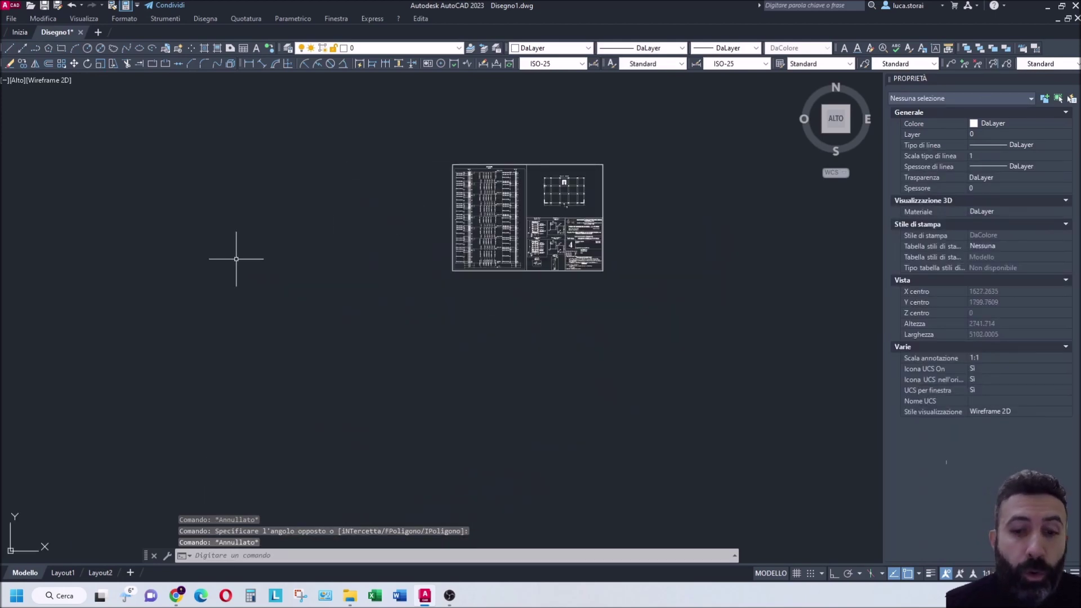
# Run the pdf import and pick the Tavole Ingegneria Sismica PDF from the Desktop.
pyautogui.write('IMPORTApdf')
pyautogui.press('Return')
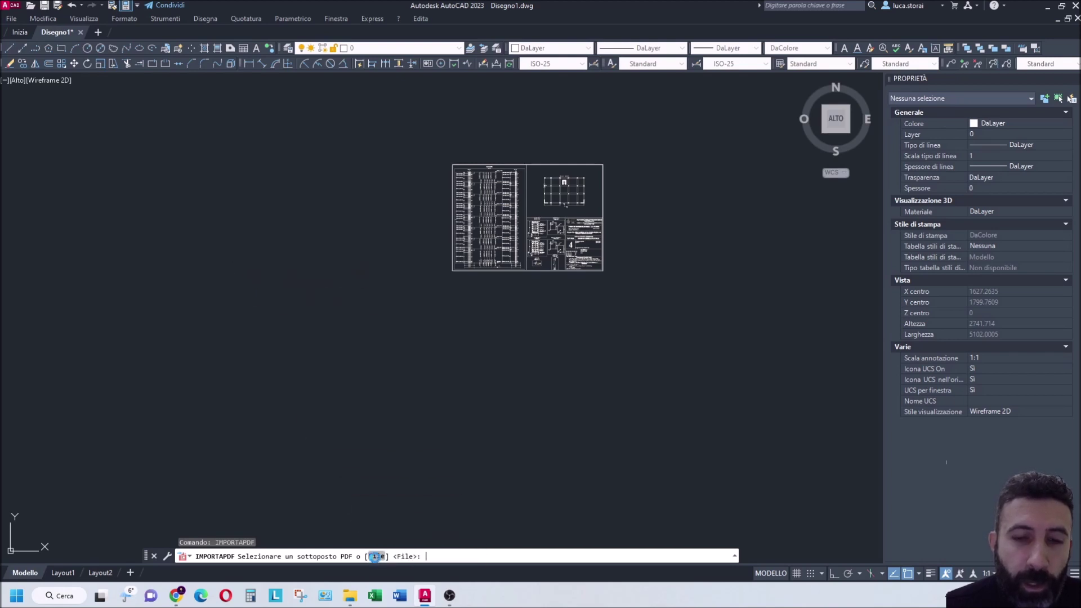
pyautogui.click(375, 557)
pyautogui.click(393, 266)
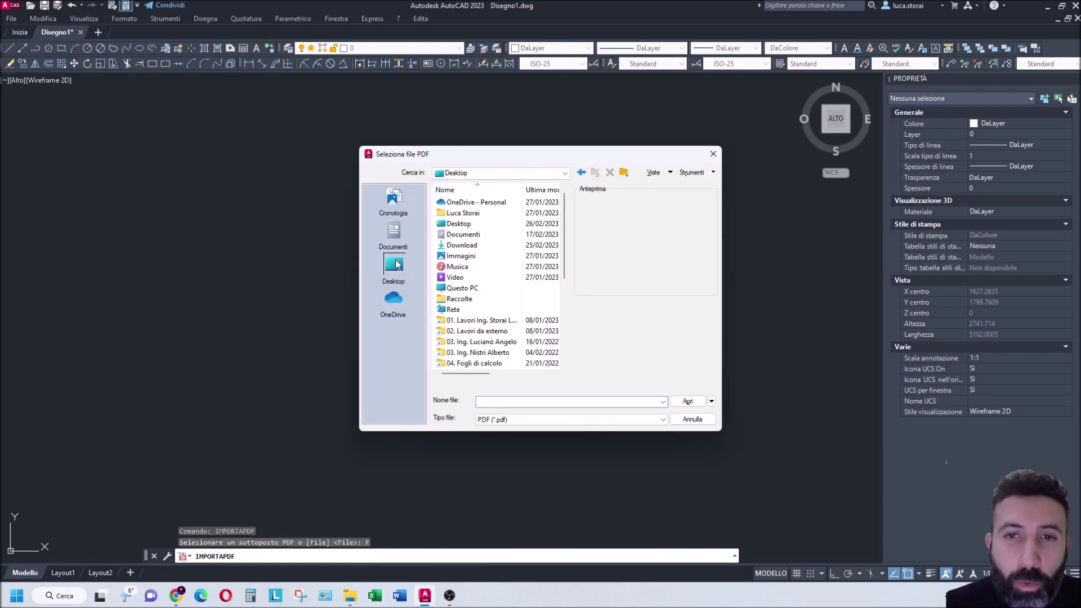
pyautogui.scroll(-2, 484, 276)
pyautogui.scroll(-2, 478, 279)
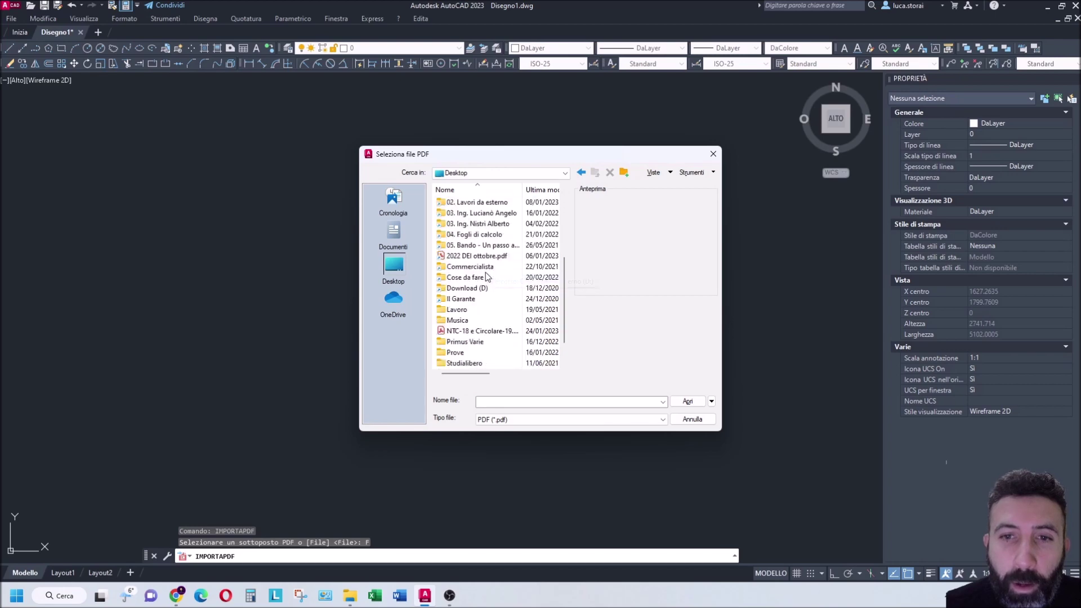
pyautogui.click(480, 342)
pyautogui.click(689, 401)
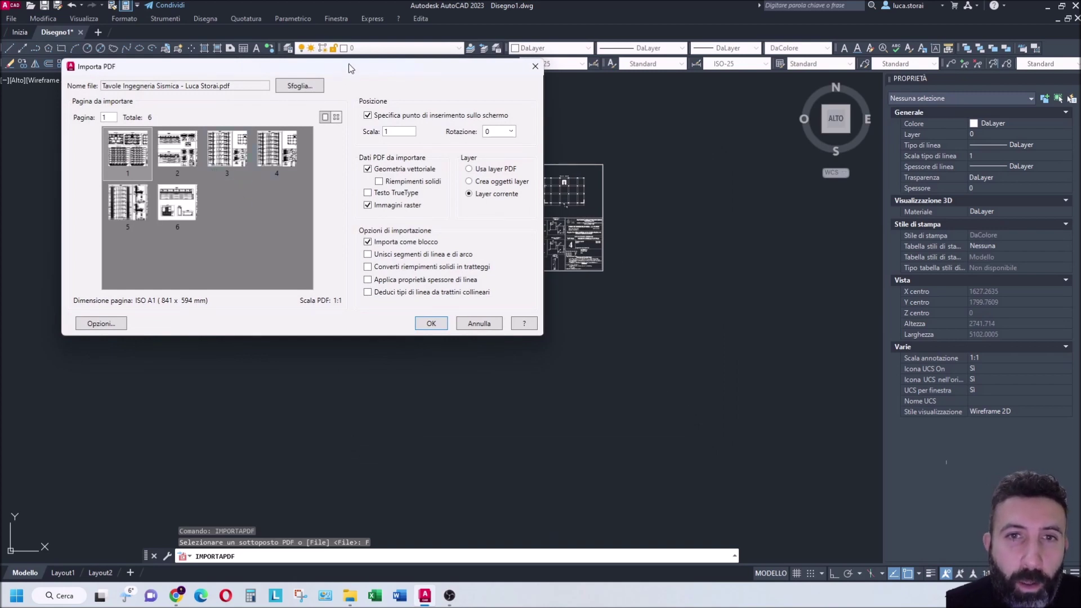
# Set the import to page 4 with Importa come blocco unchecked and confirm.
pyautogui.moveTo(349, 70)
pyautogui.mouseDown()
pyautogui.moveTo(295, 117)
pyautogui.moveTo(300, 142)
pyautogui.mouseUp()
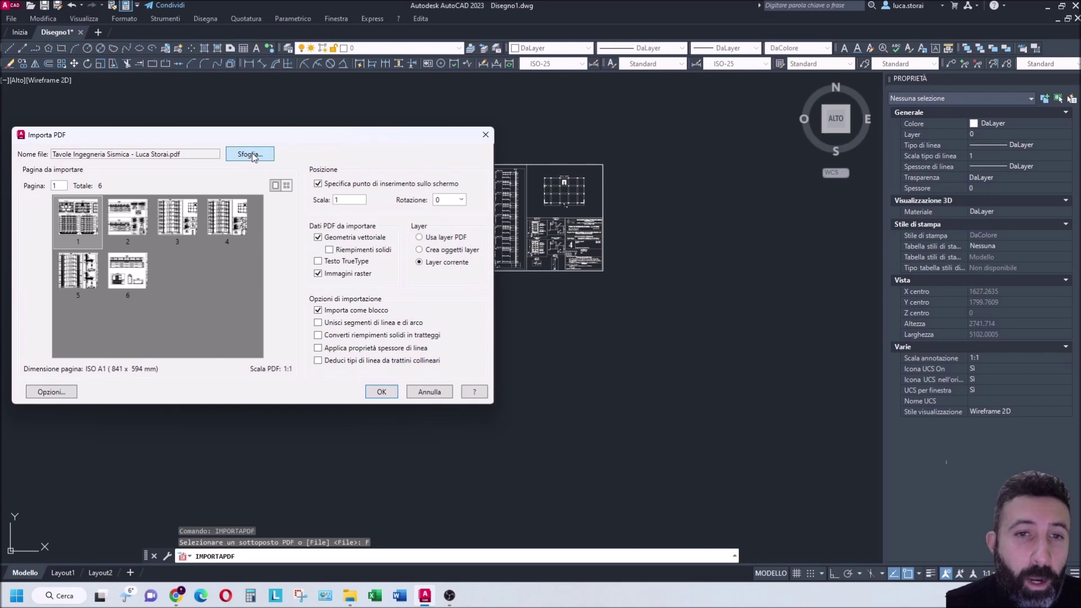
pyautogui.click(228, 226)
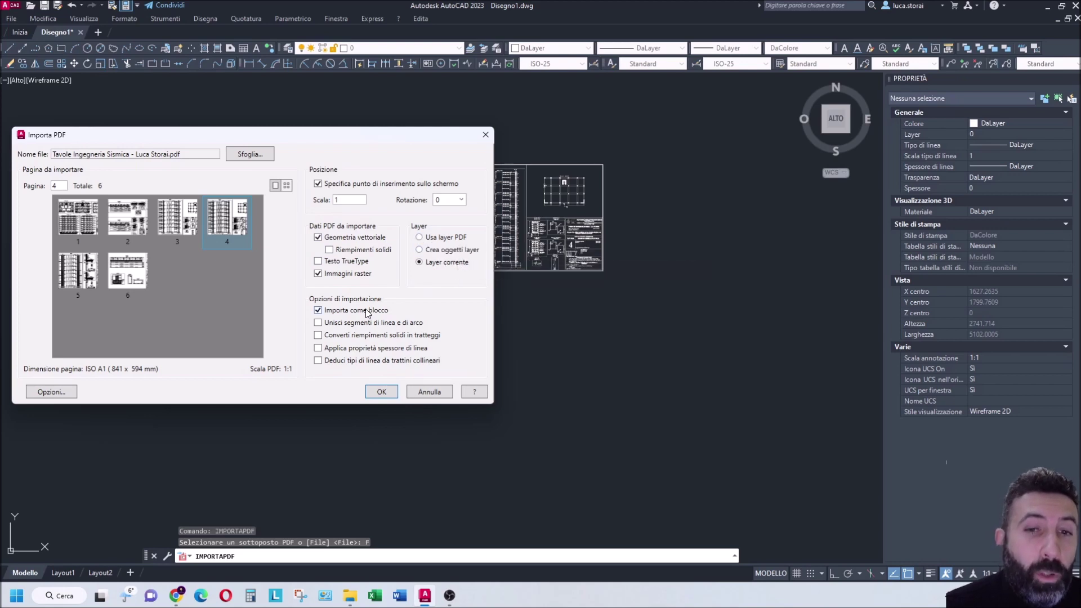
pyautogui.click(318, 311)
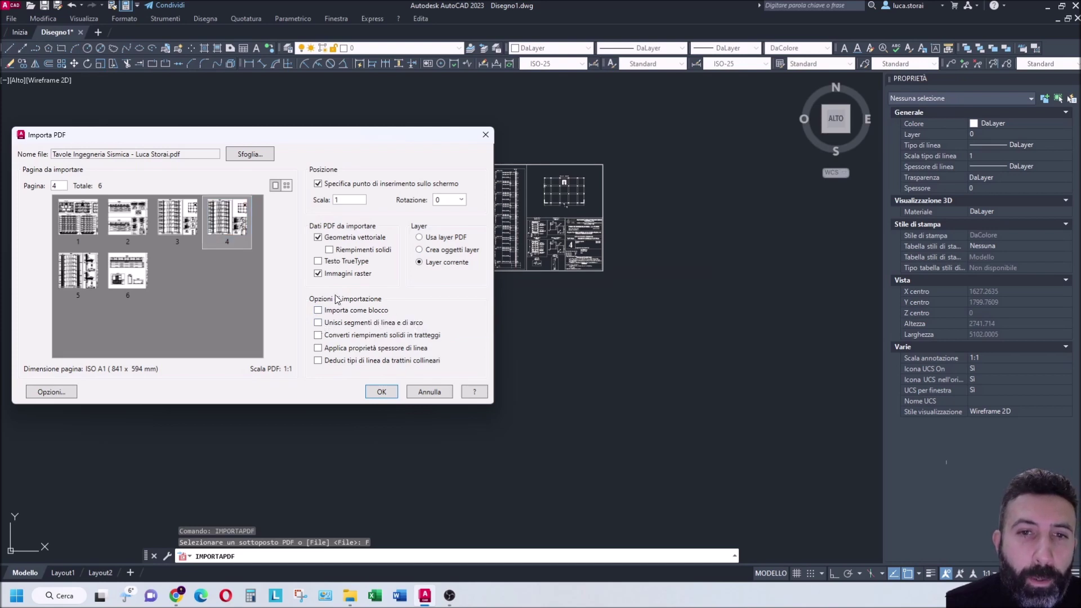
pyautogui.click(381, 392)
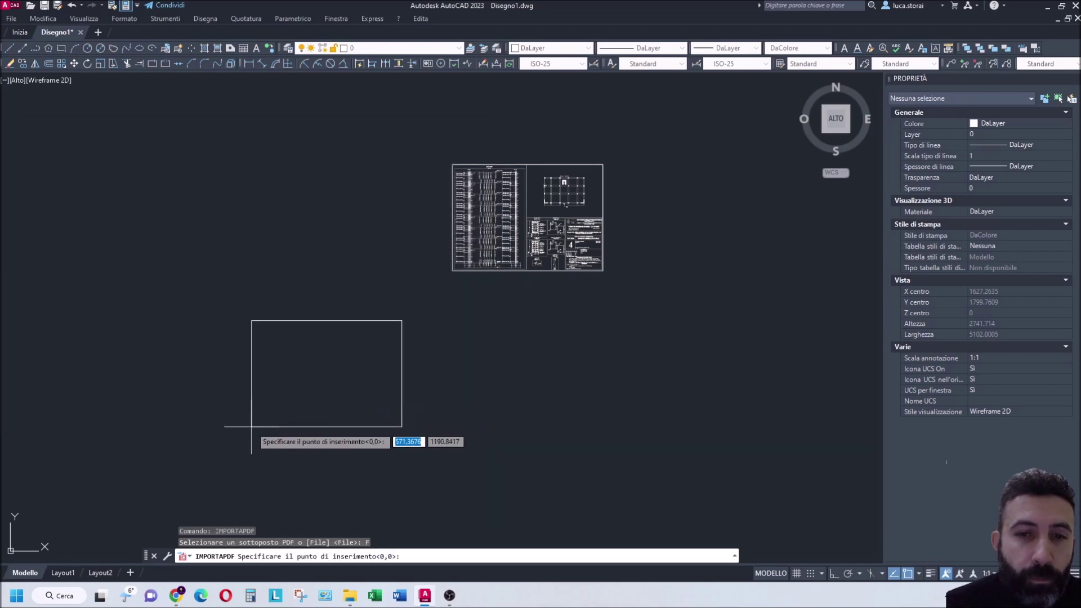
pyautogui.click(251, 426)
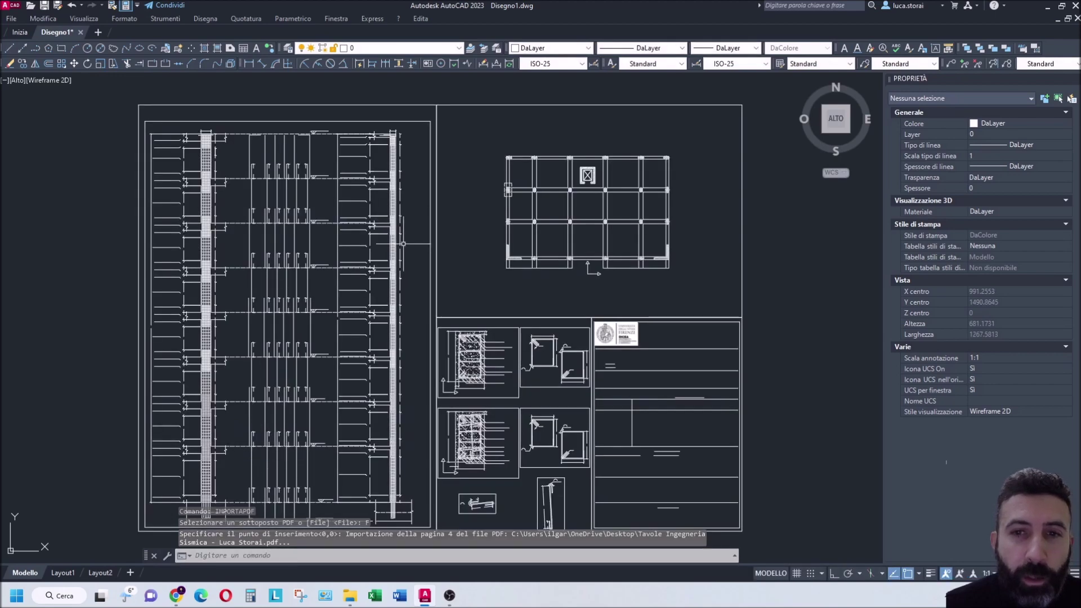
pyautogui.scroll(-5, 423, 231)
pyautogui.moveTo(569, 194); pyautogui.dragTo(422, 321, button='middle')
pyautogui.scroll(2, 559, 252)
pyautogui.scroll(3, 559, 253)
pyautogui.scroll(4, 331, 182)
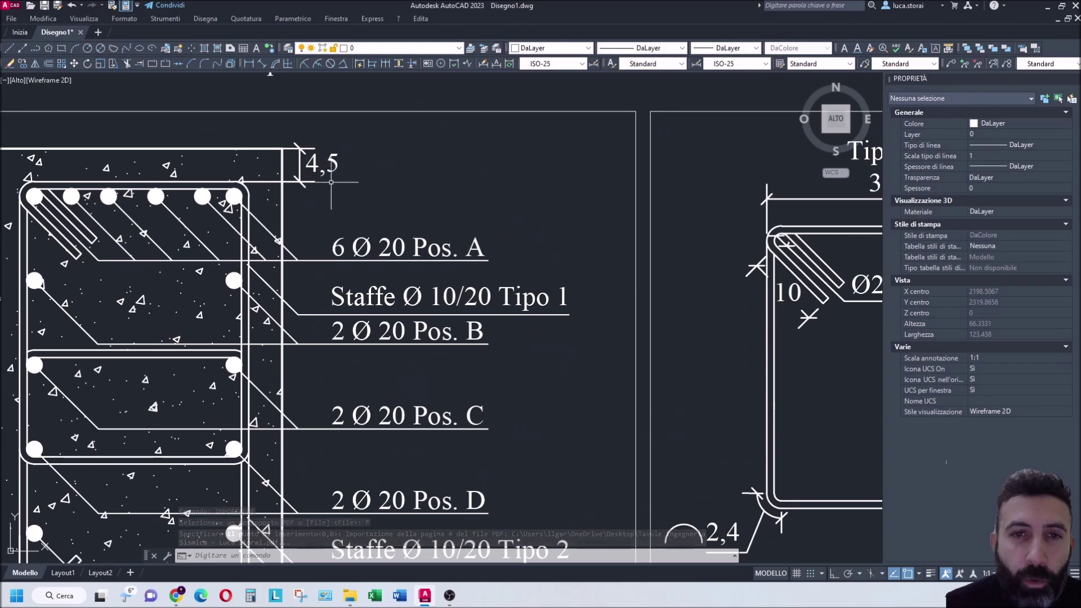
pyautogui.scroll(-8, 331, 182)
pyautogui.moveTo(241, 356); pyautogui.dragTo(416, 191, button='middle')
pyautogui.scroll(-5, 417, 192)
pyautogui.scroll(3, 276, 338)
pyautogui.click(276, 255)
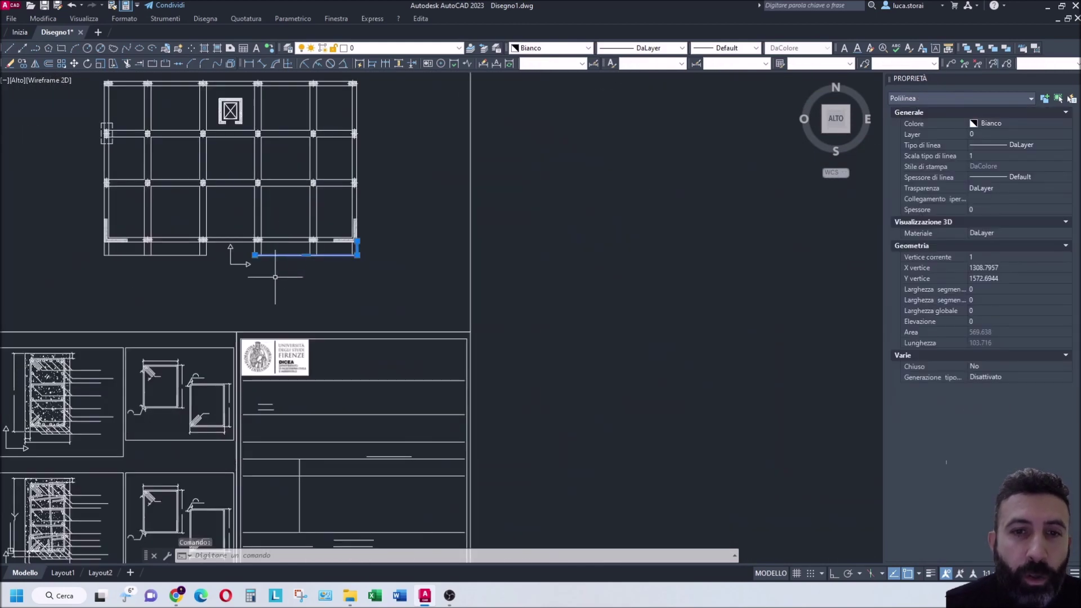
# Window-select the whole reinforced column section detail.
pyautogui.press('Escape')
pyautogui.scroll(5, 305, 254)
pyautogui.press('Escape')
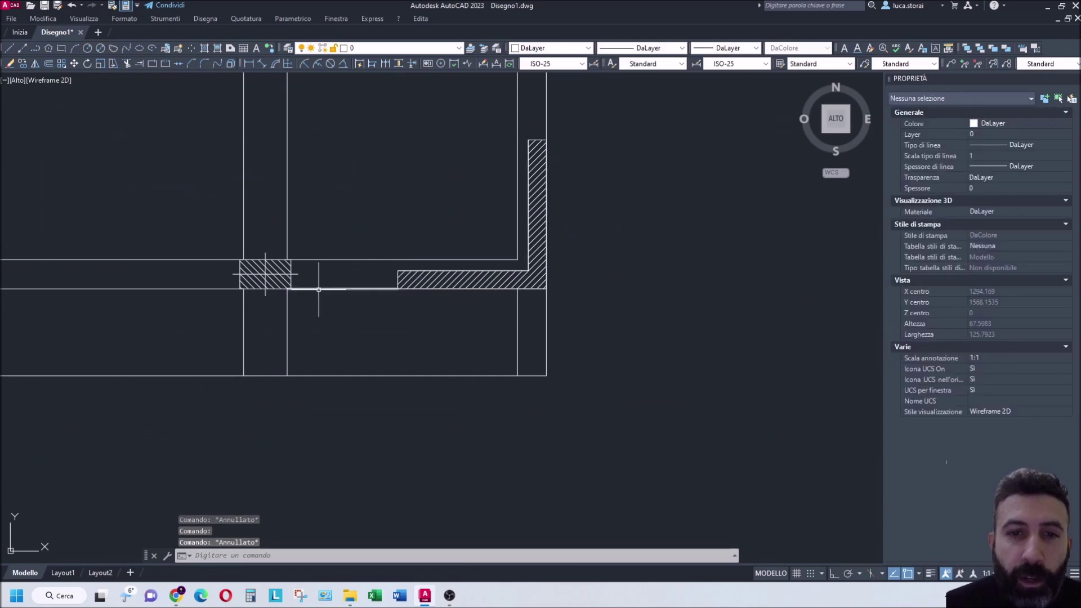
pyautogui.scroll(-5, 281, 268)
pyautogui.scroll(2, 498, 167)
pyautogui.scroll(-3, 498, 166)
pyautogui.scroll(5, 282, 254)
pyautogui.scroll(-2, 352, 213)
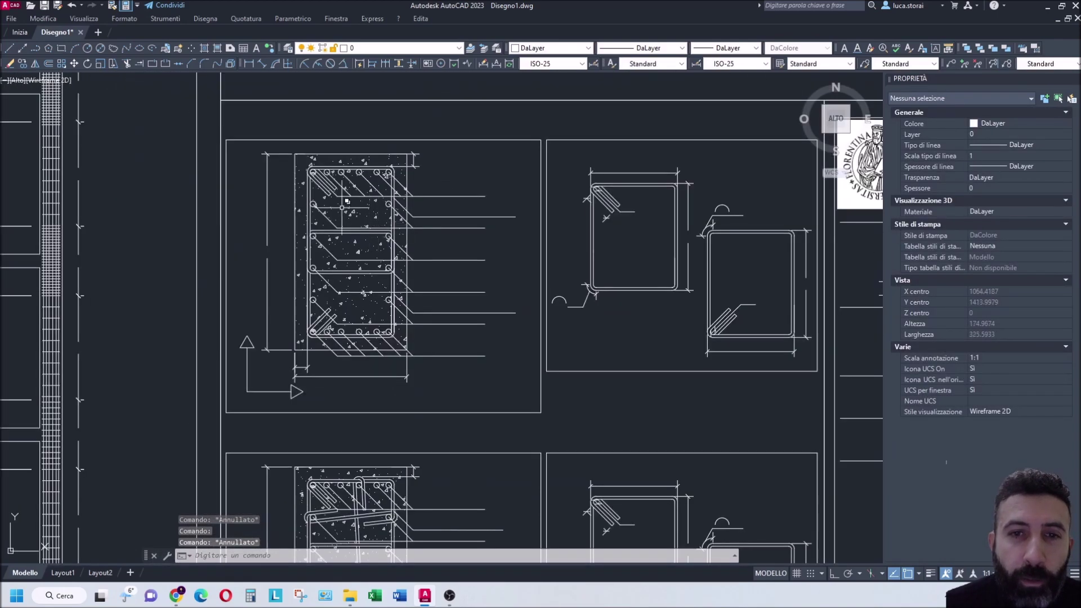
pyautogui.click(279, 148)
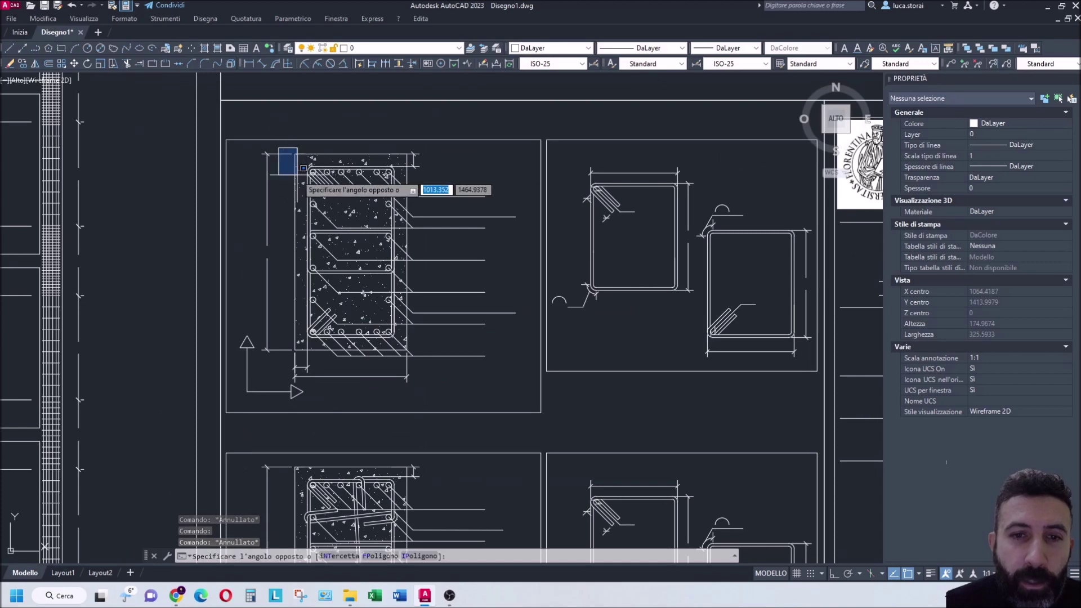
pyautogui.click(430, 358)
# Copy the section horizontally with Ortho into the empty space right of the sheet.
pyautogui.click(37, 65)
pyautogui.click(295, 154)
pyautogui.scroll(-3, 295, 154)
pyautogui.moveTo(428, 133); pyautogui.dragTo(339, 179, button='middle')
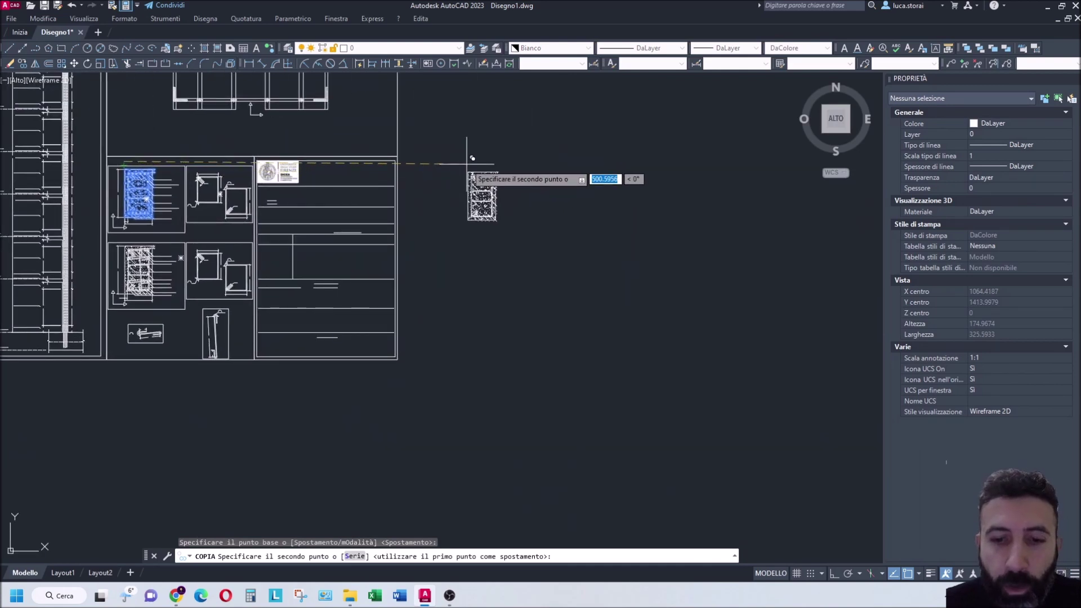
pyautogui.press('F8')
pyautogui.click(479, 164)
pyautogui.press('Escape')
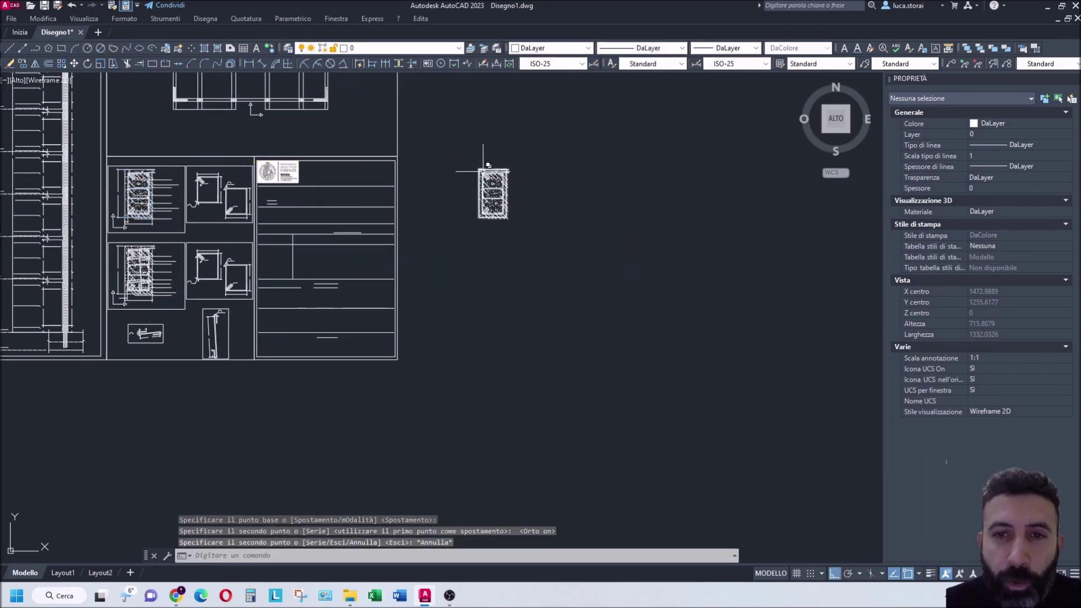
pyautogui.scroll(8, 478, 178)
pyautogui.click(596, 180)
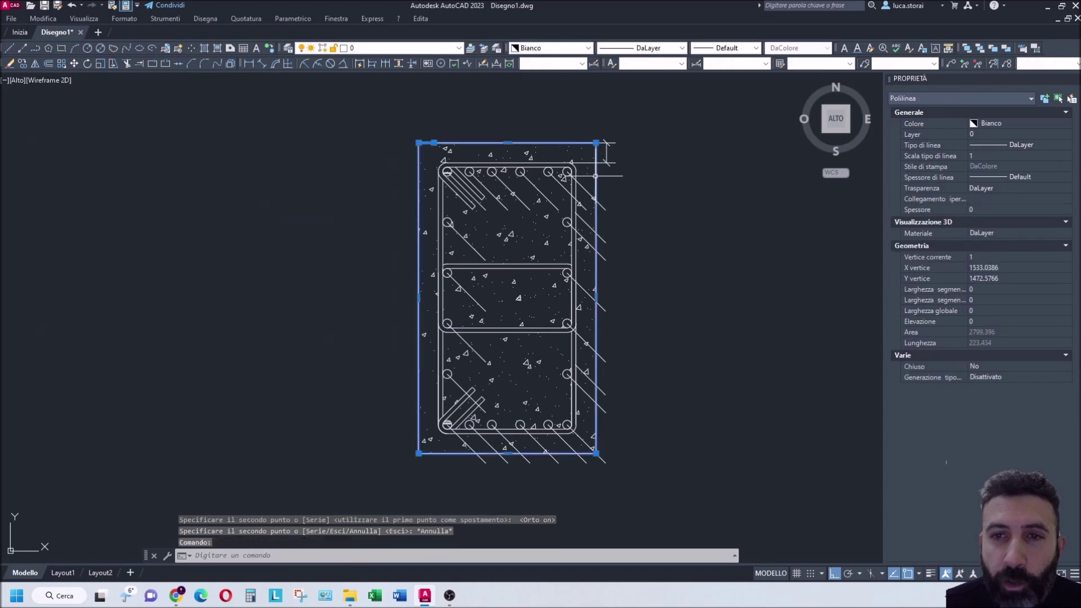
# Create a new layer named 1 with colour blue.
pyautogui.click(288, 51)
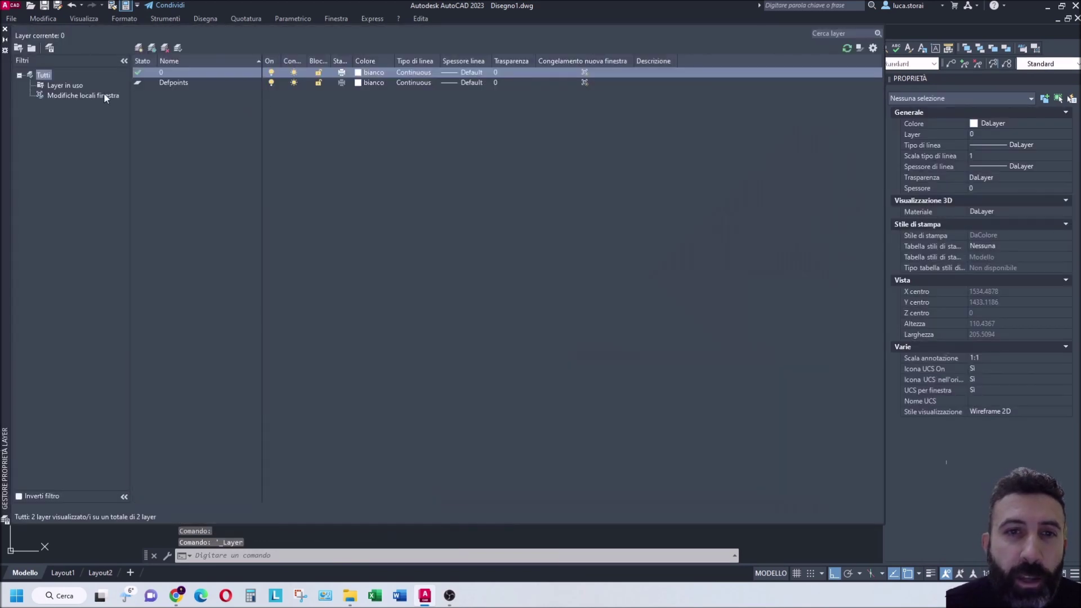
pyautogui.click(140, 48)
pyautogui.write('1')
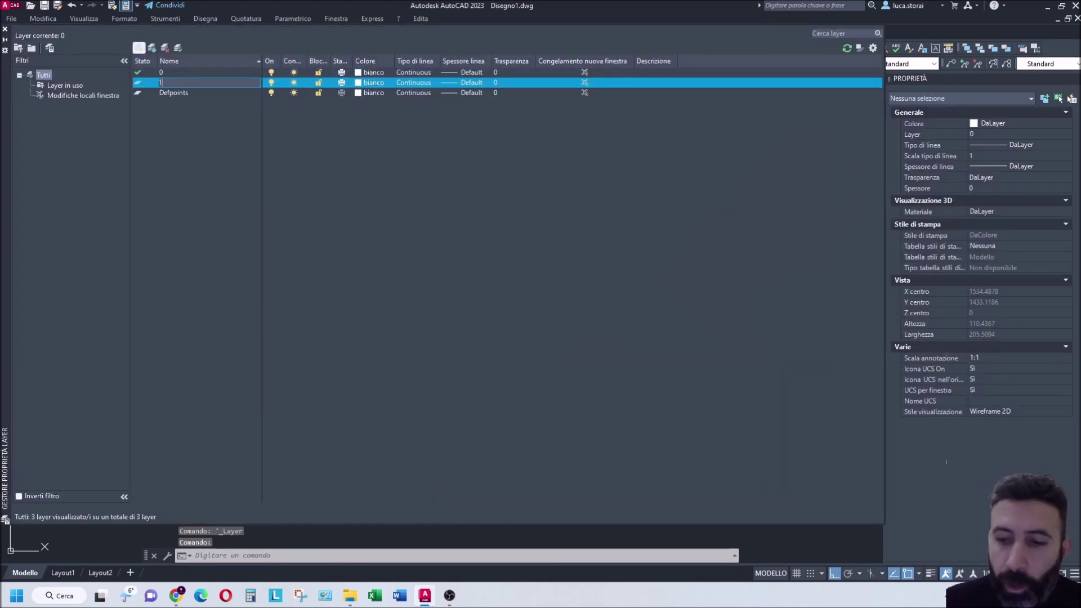
pyautogui.click(373, 82)
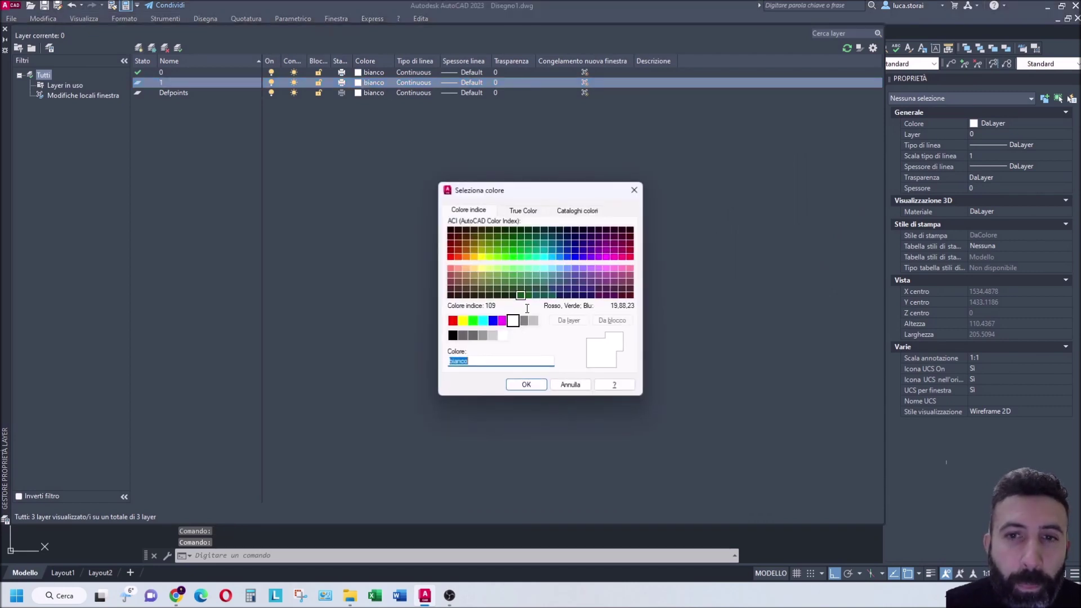
pyautogui.click(493, 321)
pyautogui.click(526, 385)
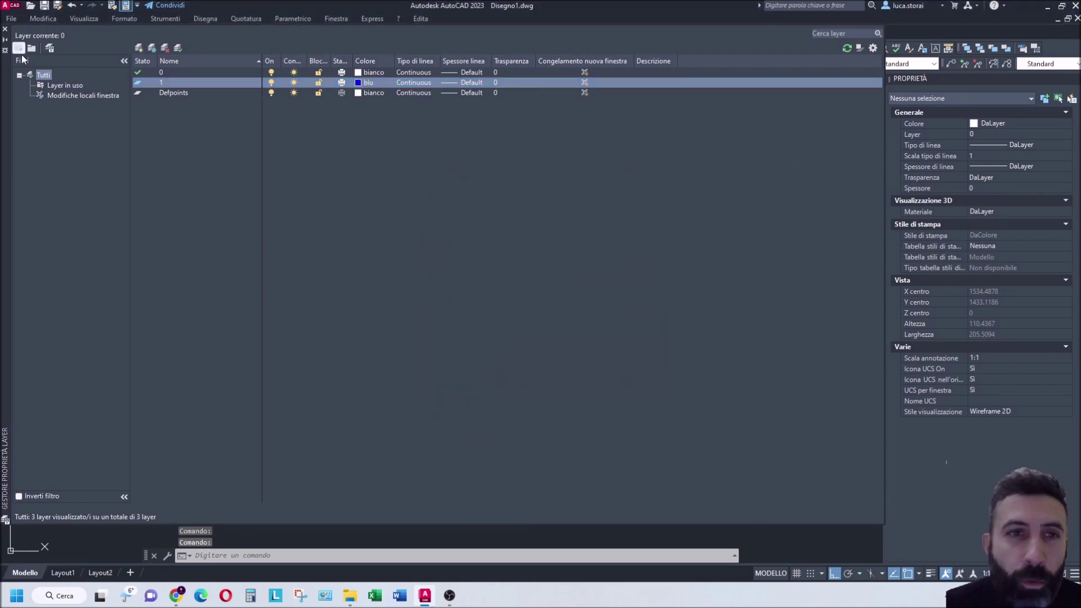
pyautogui.click(5, 30)
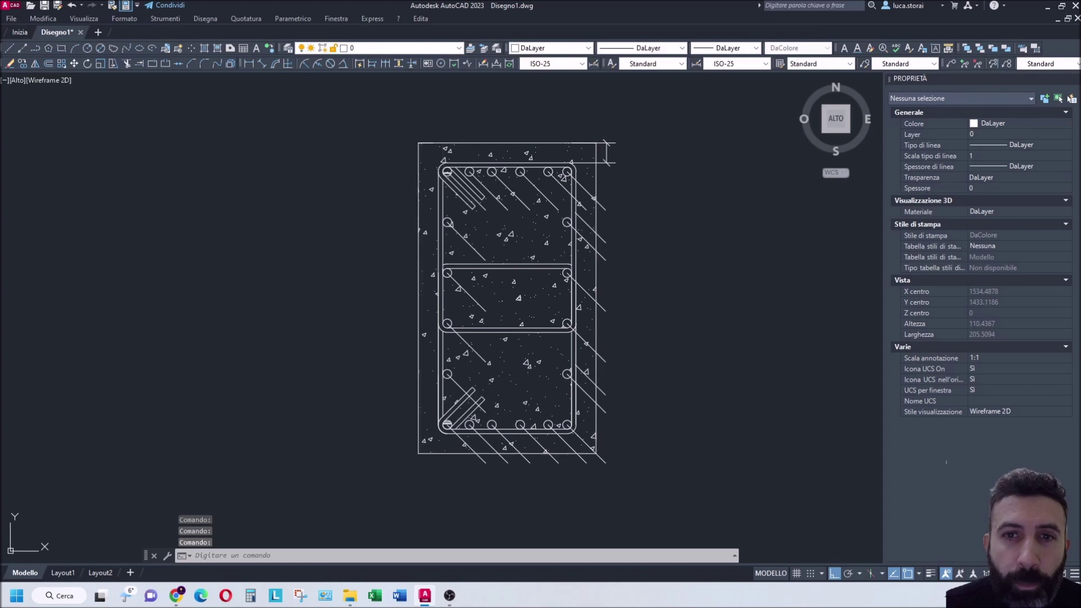
# Assign the copied section's outer rectangle to layer 1.
pyautogui.click(419, 161)
pyautogui.click(372, 48)
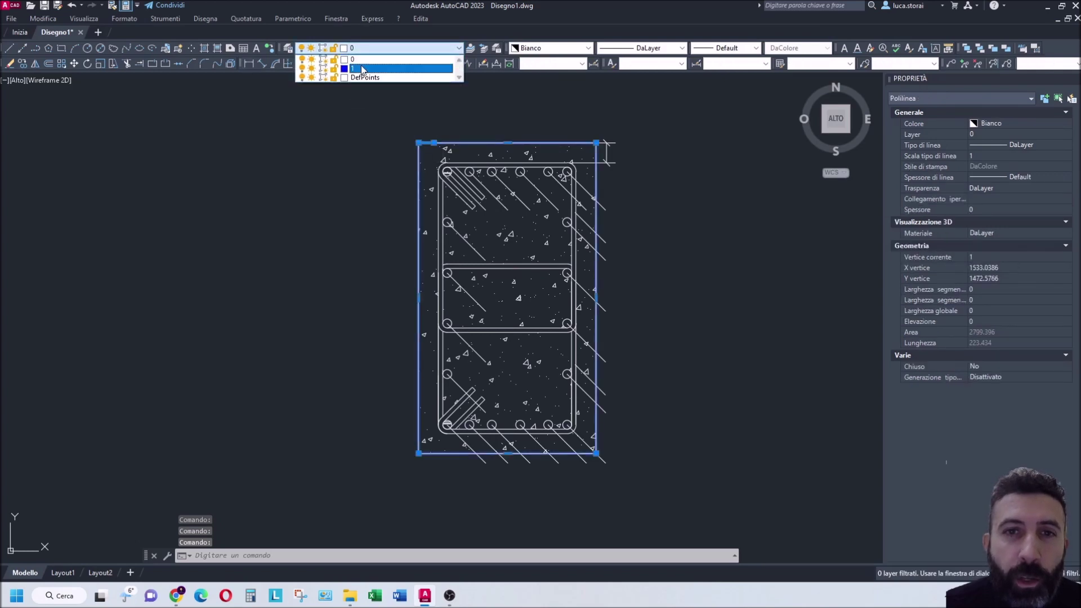
pyautogui.press('Escape')
pyautogui.click(484, 143)
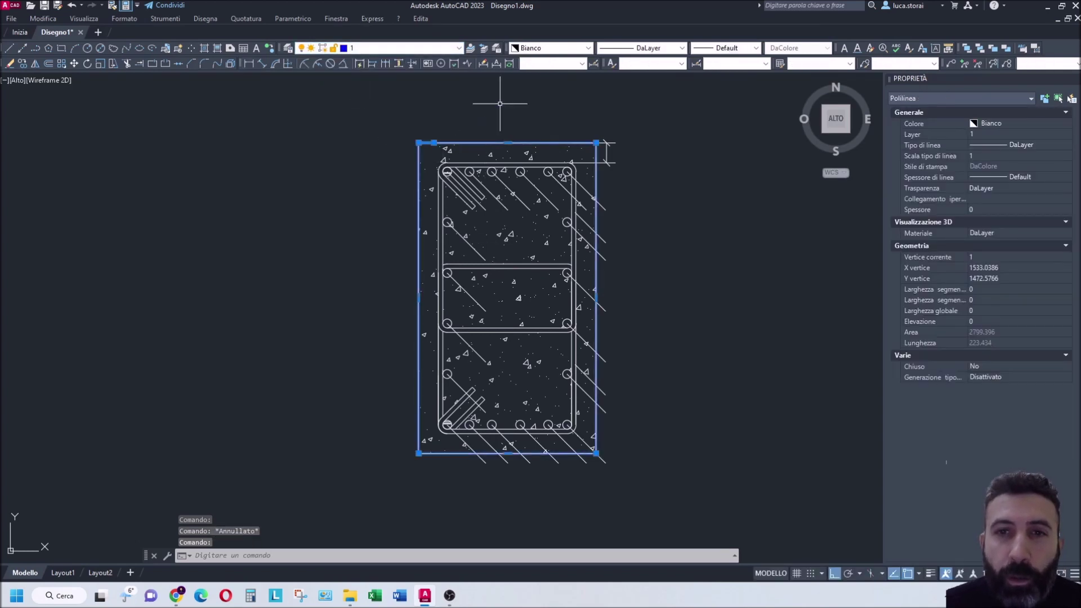
# Set the outer rectangle's colour to Blu.
pyautogui.click(519, 48)
pyautogui.click(533, 120)
pyautogui.press('Escape')
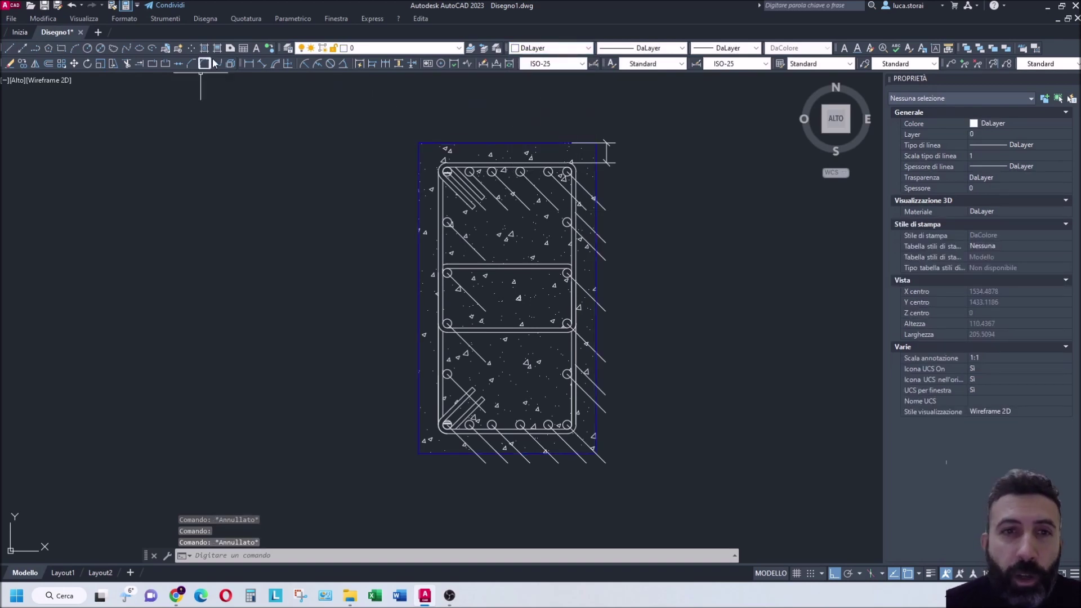
# Add a 39,45 linear dimension across the rectangle's top corners, placed above.
pyautogui.click(248, 63)
pyautogui.click(419, 143)
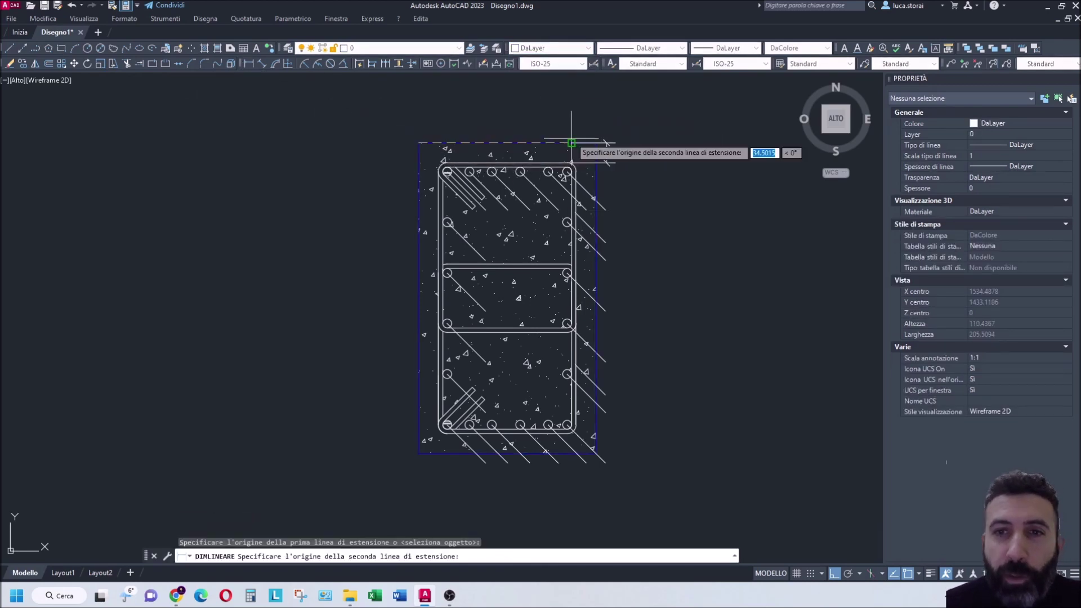
pyautogui.click(594, 143)
pyautogui.click(592, 120)
pyautogui.press('Escape')
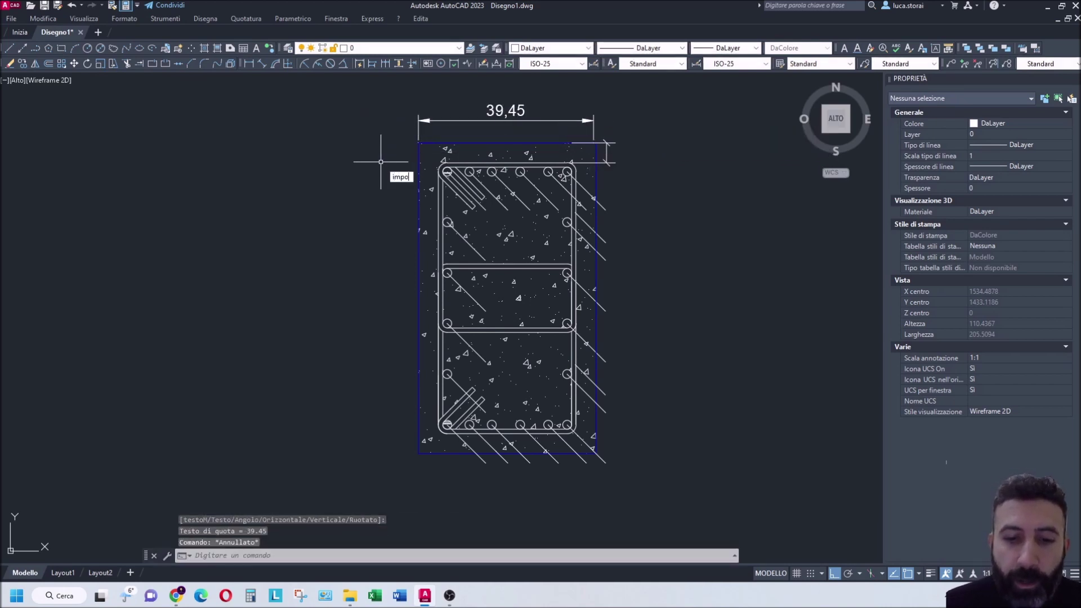
pyautogui.click(435, 199)
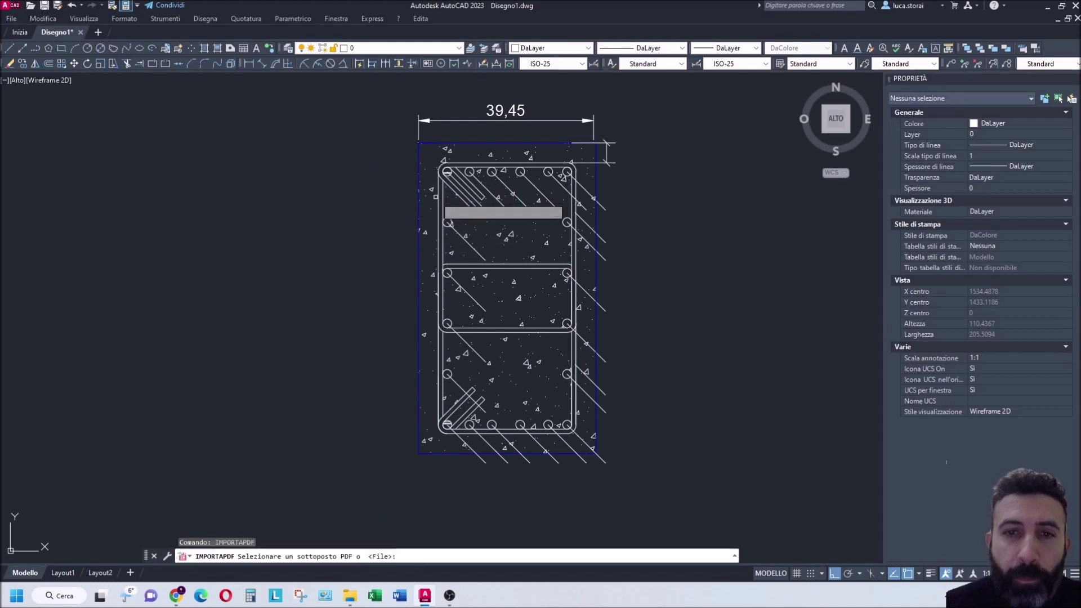
# Import page 4 of the seismic-engineering sheets PDF with Importa come blocco ticked.
pyautogui.press('Return')
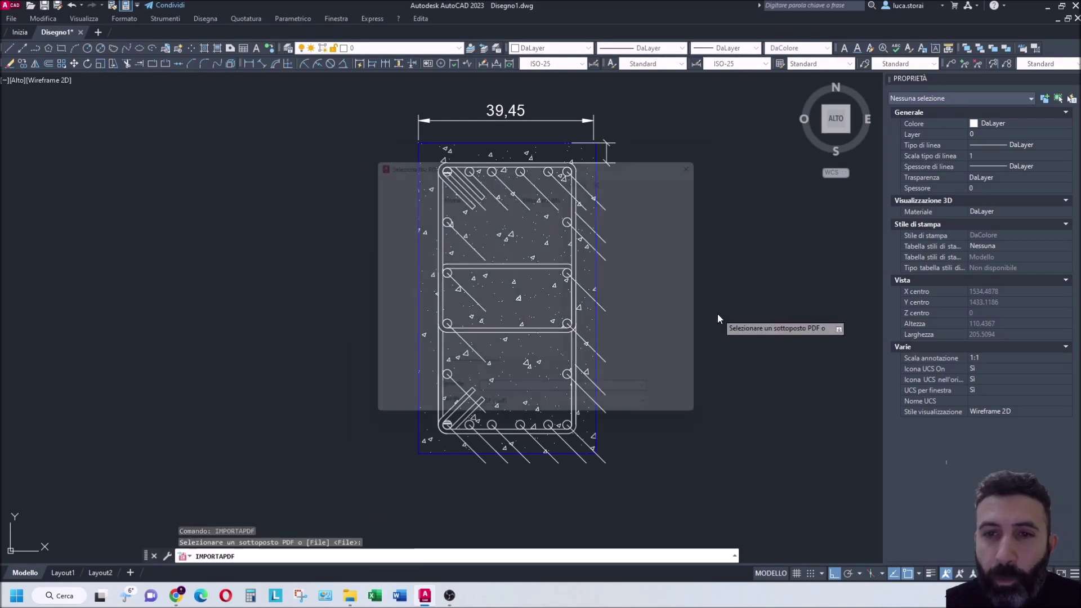
pyautogui.scroll(-5, 507, 282)
pyautogui.click(490, 342)
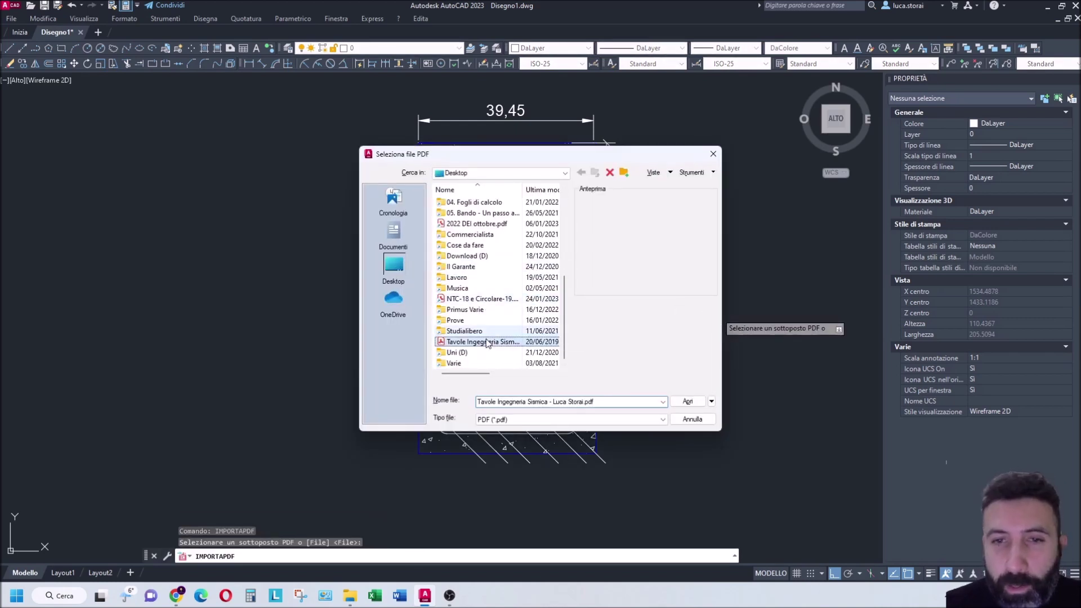
pyautogui.click(688, 401)
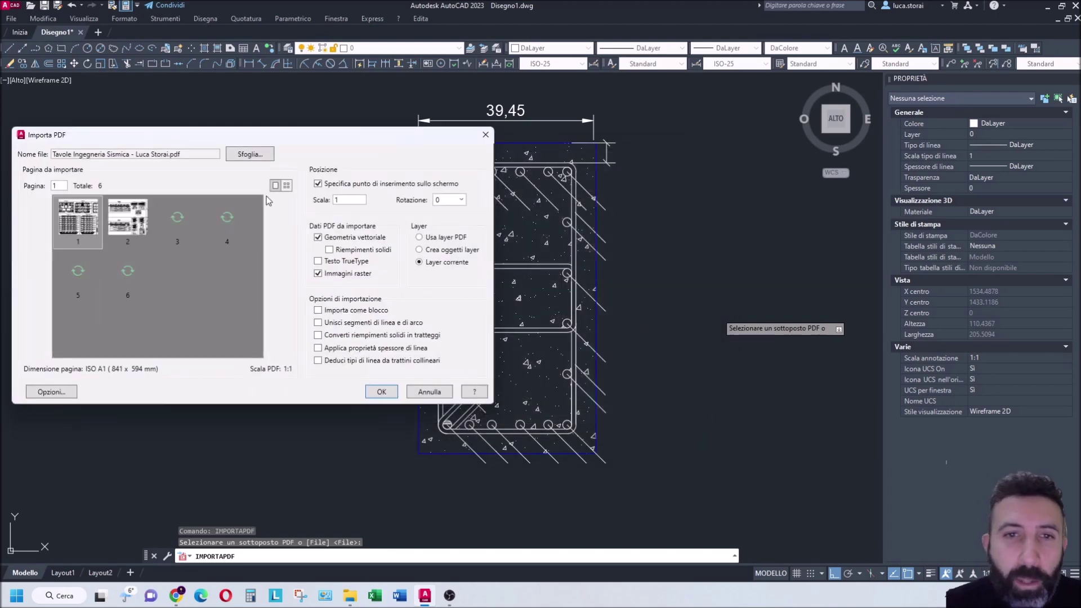
pyautogui.click(234, 231)
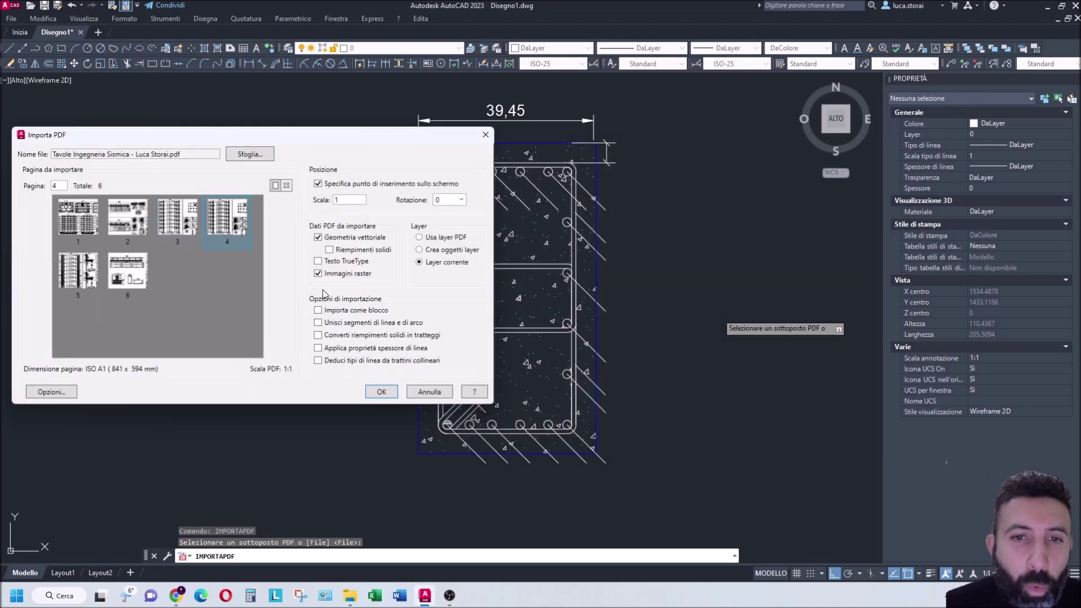
pyautogui.click(318, 311)
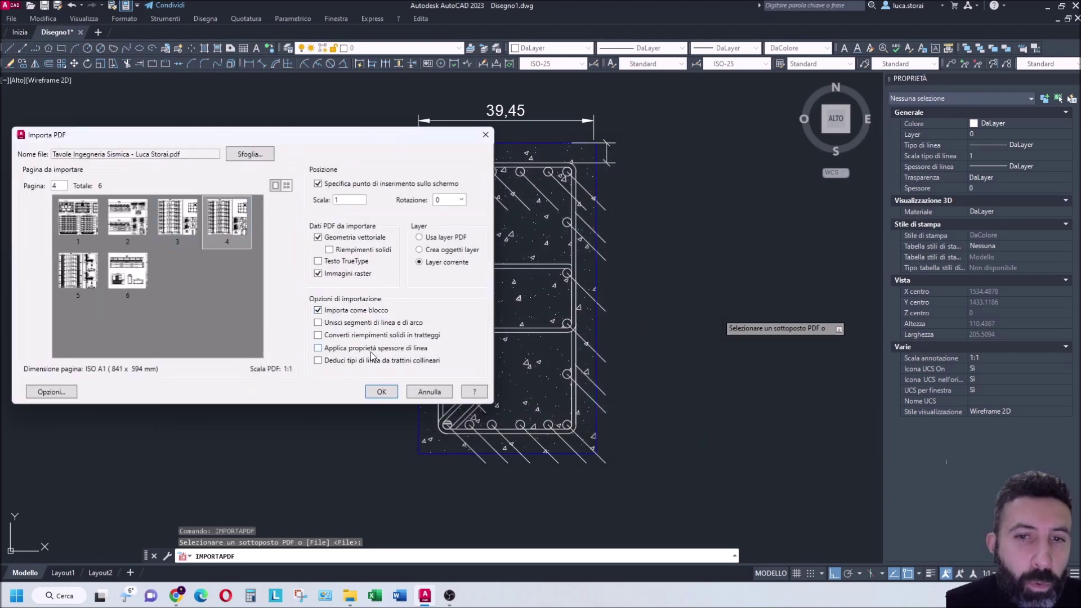
pyautogui.click(382, 392)
pyautogui.scroll(-5, 260, 230)
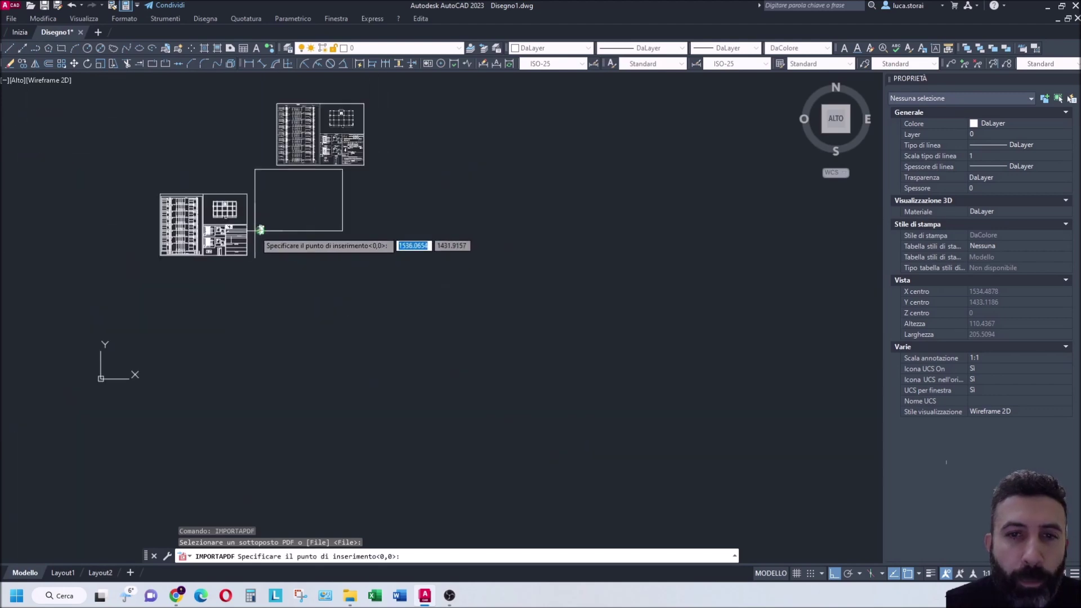
# Place the imported page 4 block and explode it into separate geometry.
pyautogui.click(365, 271)
pyautogui.scroll(8, 365, 271)
pyautogui.scroll(5, 527, 382)
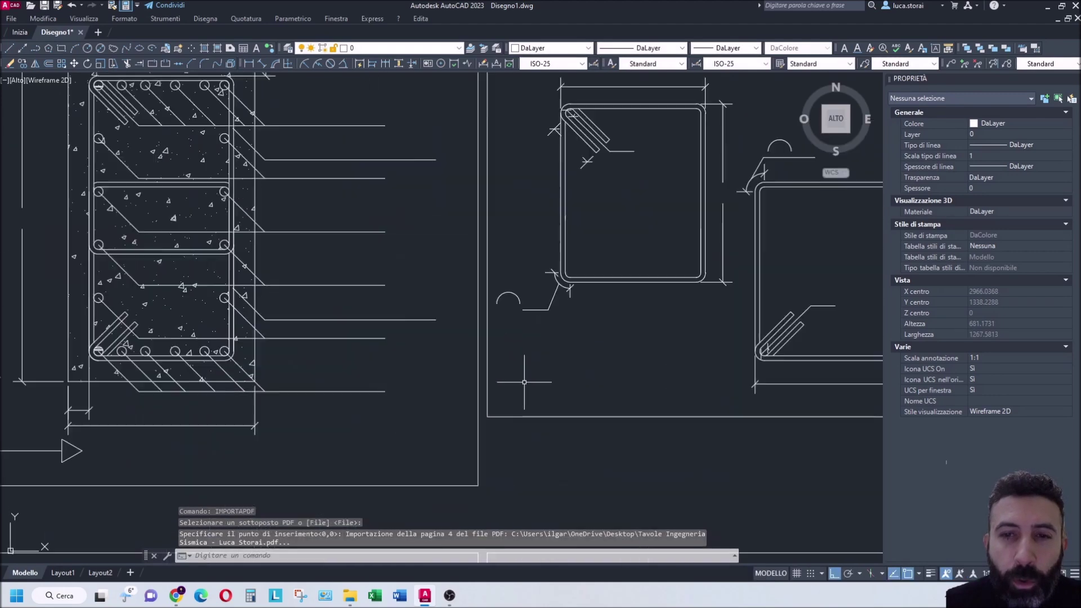
pyautogui.scroll(-5, 469, 281)
pyautogui.scroll(-4, 466, 242)
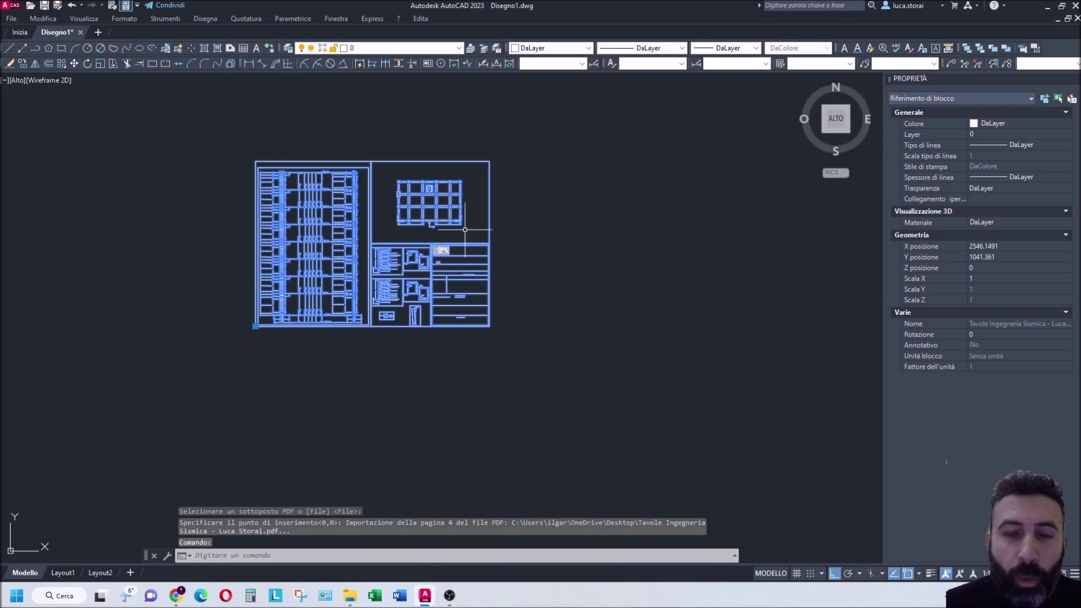
pyautogui.scroll(6, 345, 190)
pyautogui.press('Escape')
pyautogui.click(621, 144)
pyautogui.click(591, 200)
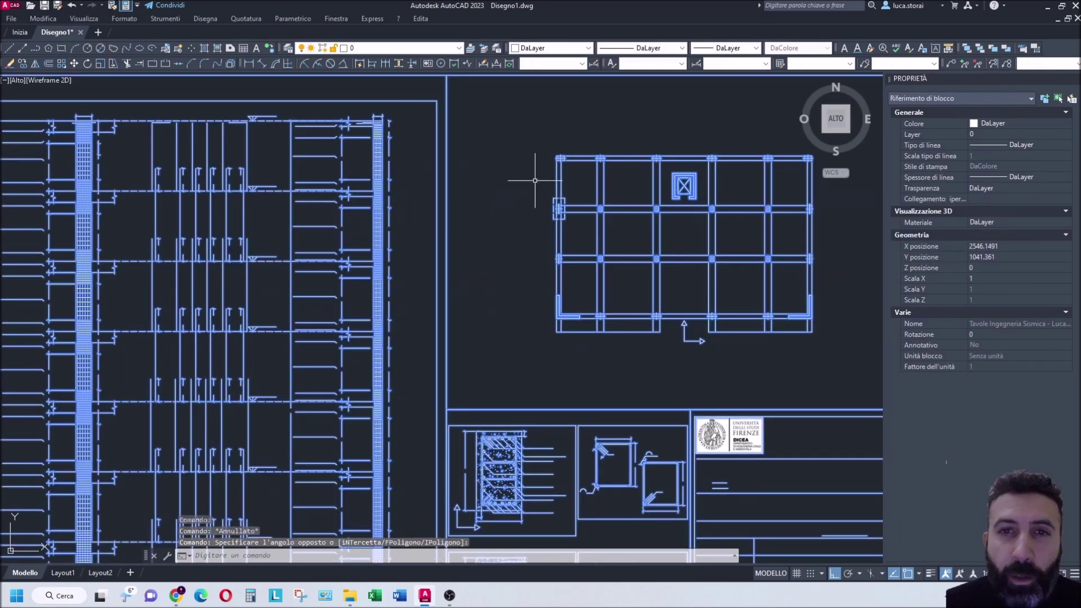
pyautogui.click(231, 63)
# Cancel the pending hatch and select the top PDF underlay sheet.
pyautogui.click(575, 160)
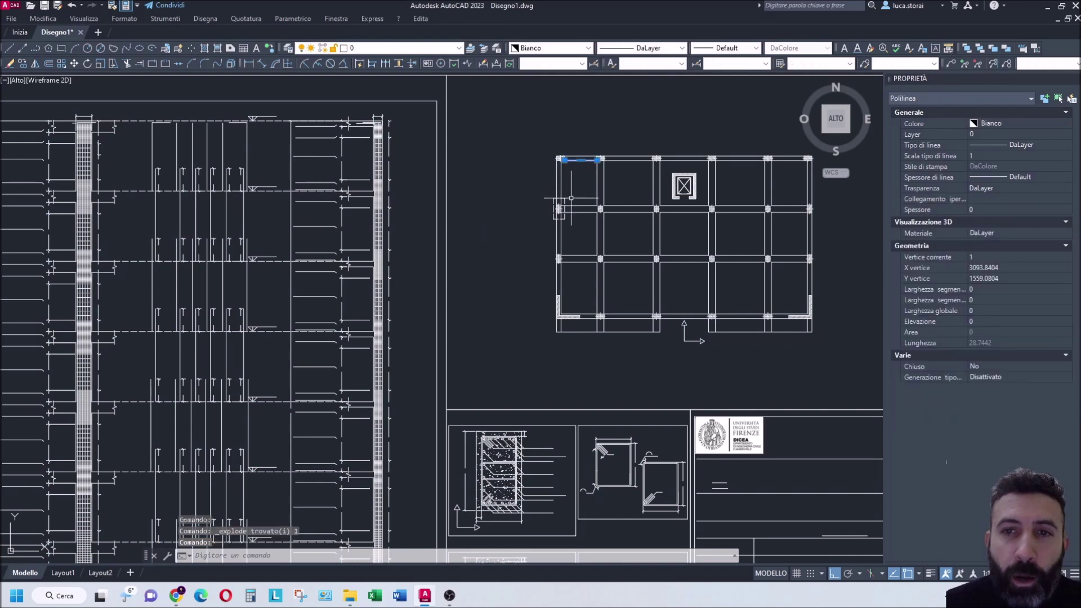
pyautogui.scroll(8, 584, 133)
pyautogui.scroll(3, 508, 257)
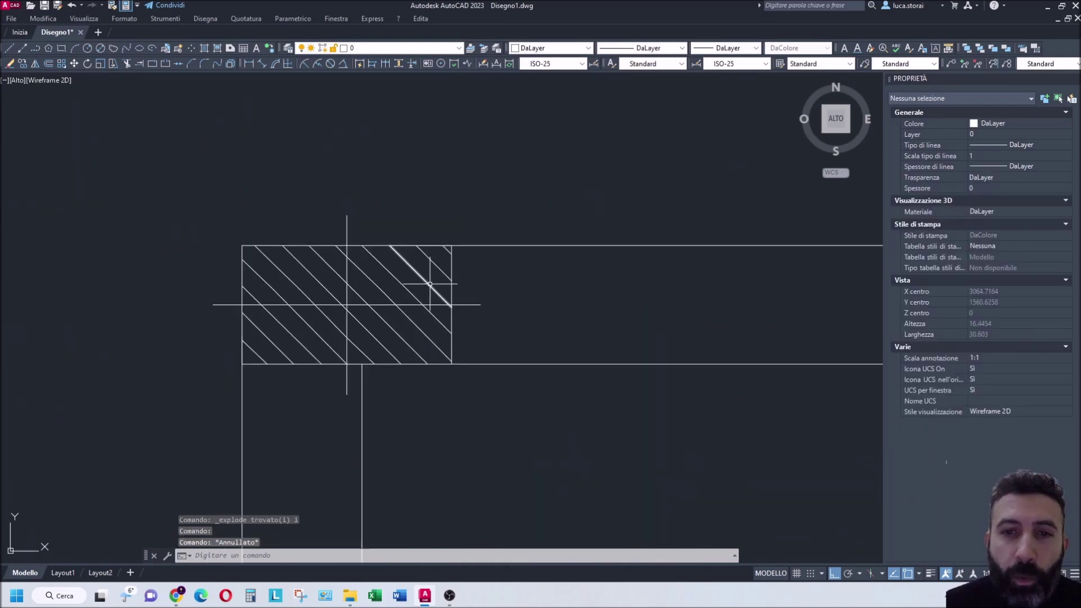
pyautogui.scroll(-10, 512, 291)
pyautogui.press('Escape')
pyautogui.click(469, 250)
pyautogui.scroll(5, 469, 250)
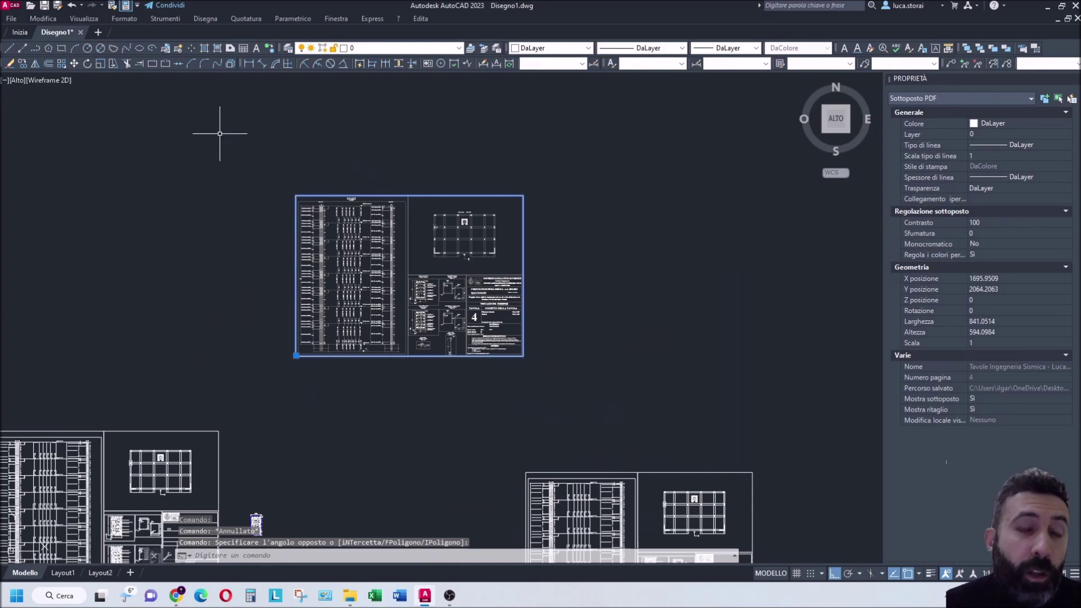
# Try exploding the top PDF underlay; AutoCAD refuses to explode PDFUNDERLAY.
pyautogui.click(228, 66)
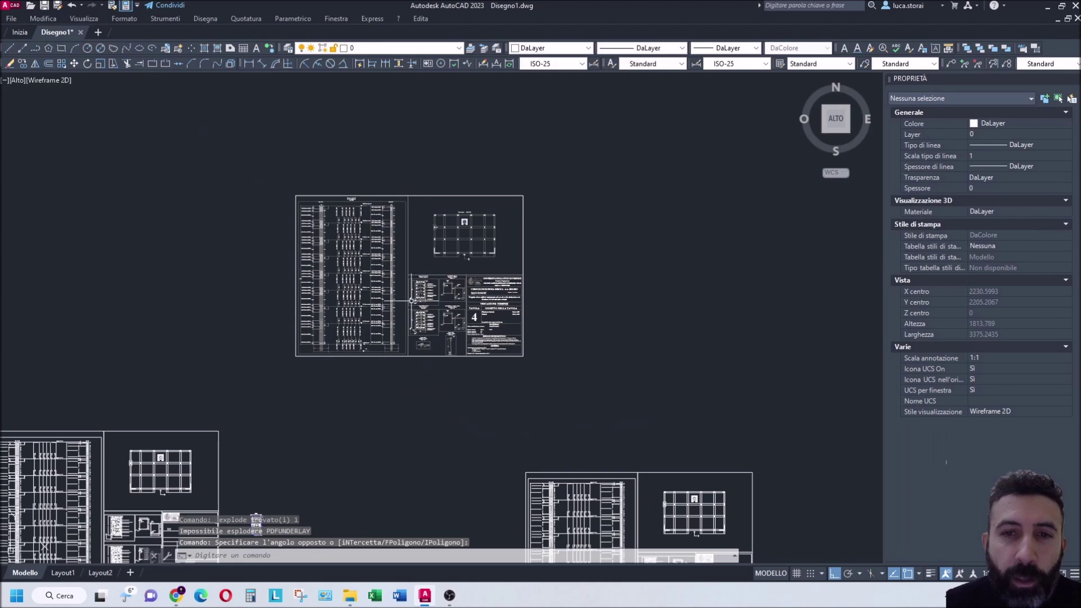
pyautogui.scroll(8, 360, 226)
pyautogui.scroll(1, 293, 216)
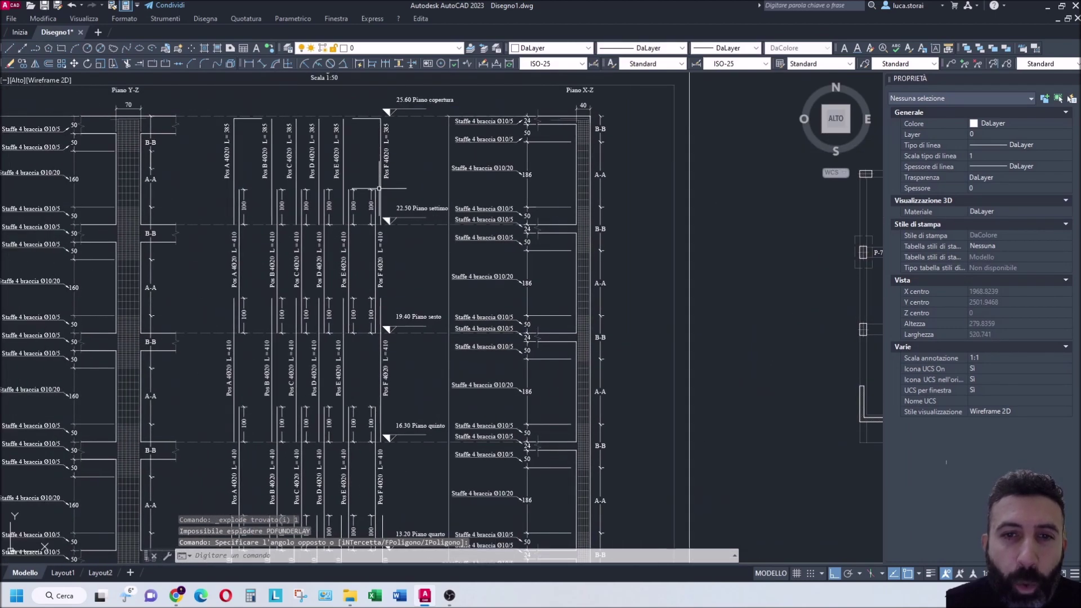
pyautogui.scroll(-10, 466, 340)
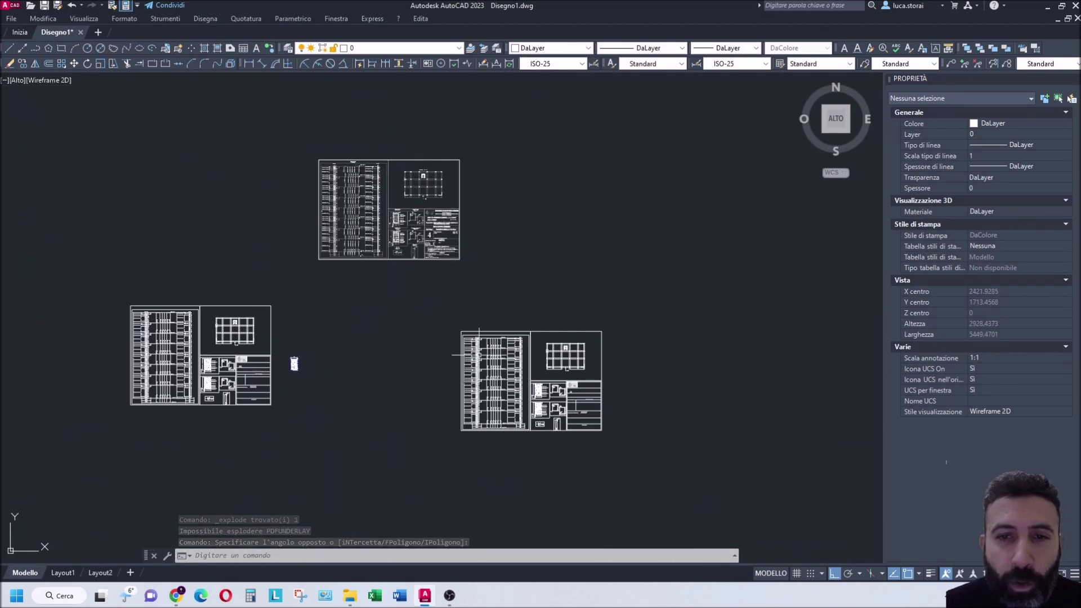
pyautogui.scroll(5, 524, 384)
pyautogui.scroll(3, 328, 253)
pyautogui.scroll(-2, 226, 251)
pyautogui.scroll(-8, 130, 250)
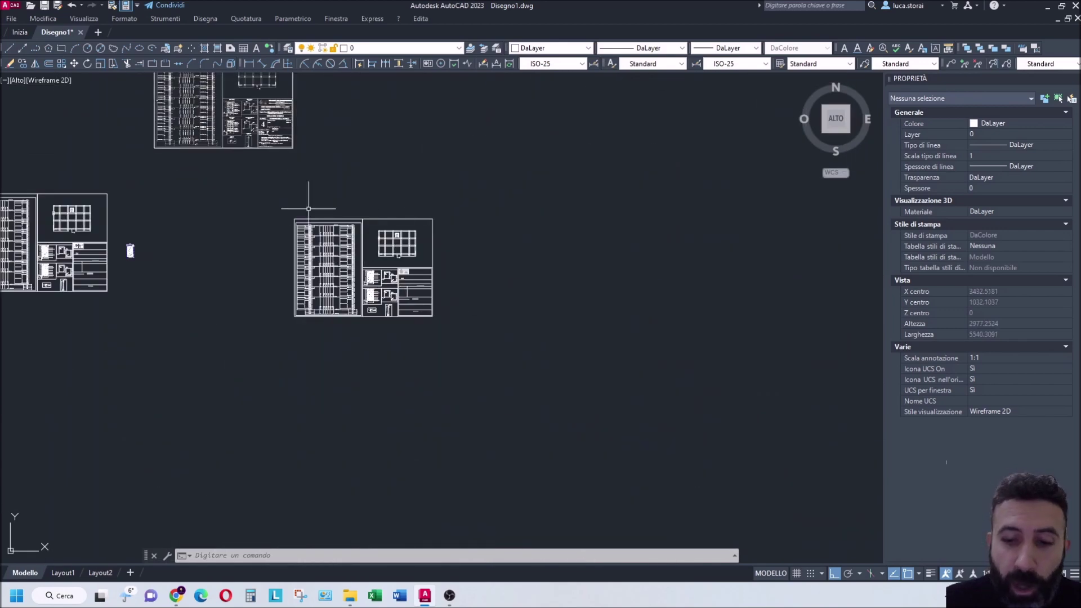
pyautogui.press('Up')
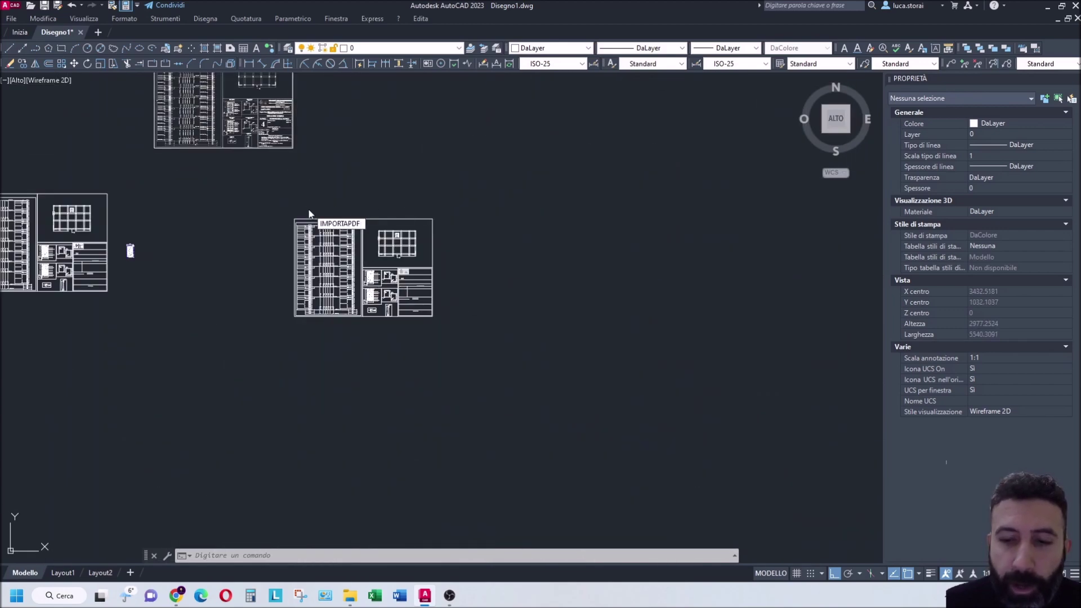
# Import and place page 4 of the Tavole PDF using PDF layers, TrueType text and merged segments.
pyautogui.press('Return')
pyautogui.press('Return')
pyautogui.scroll(-3, 492, 305)
pyautogui.scroll(-2, 492, 304)
pyautogui.click(483, 341)
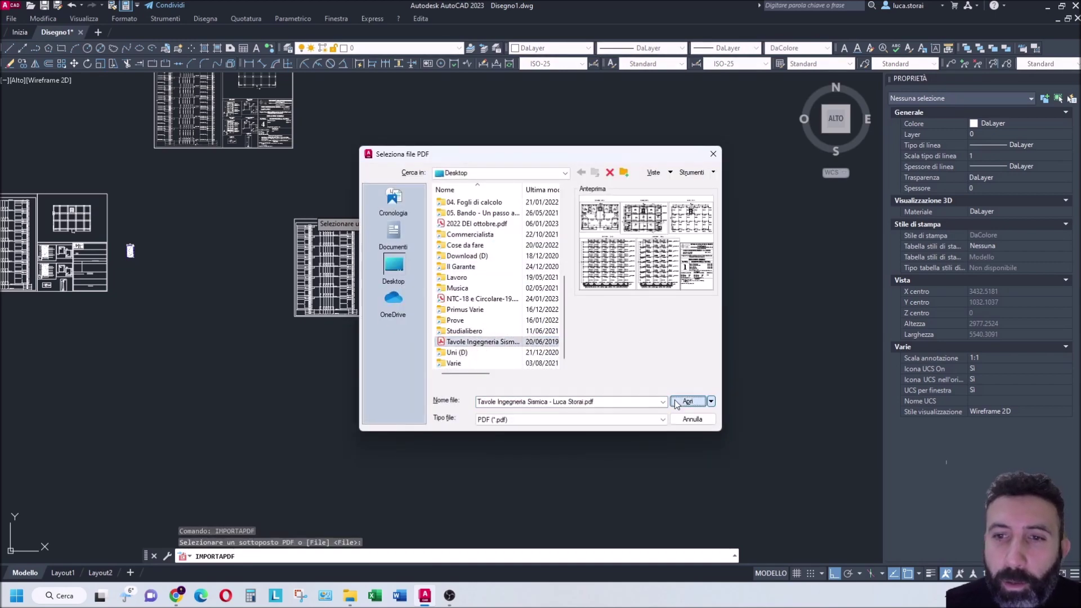
pyautogui.click(687, 401)
pyautogui.click(229, 220)
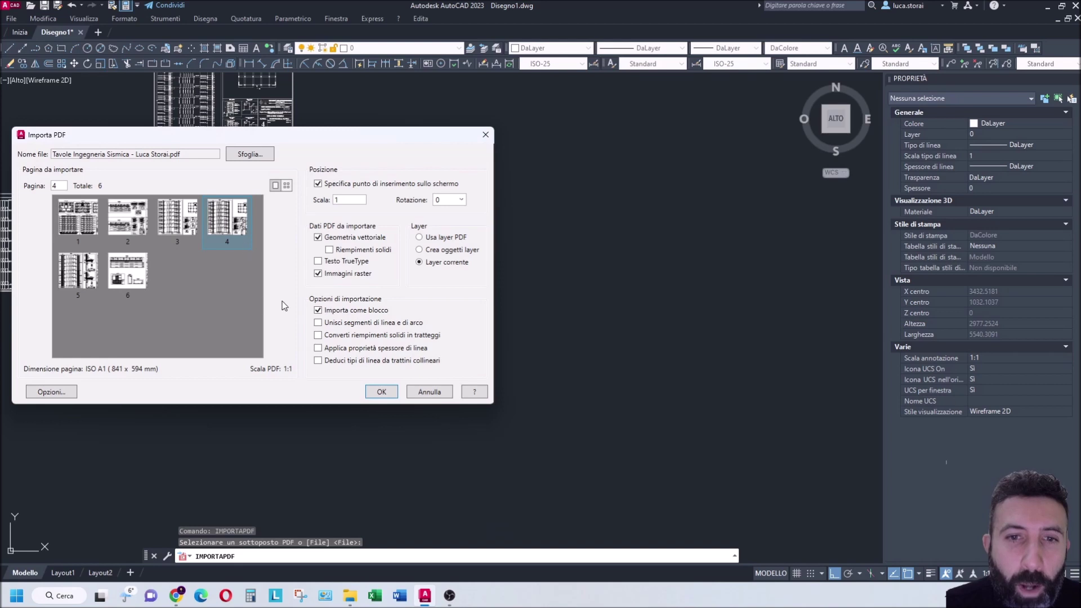
pyautogui.click(328, 325)
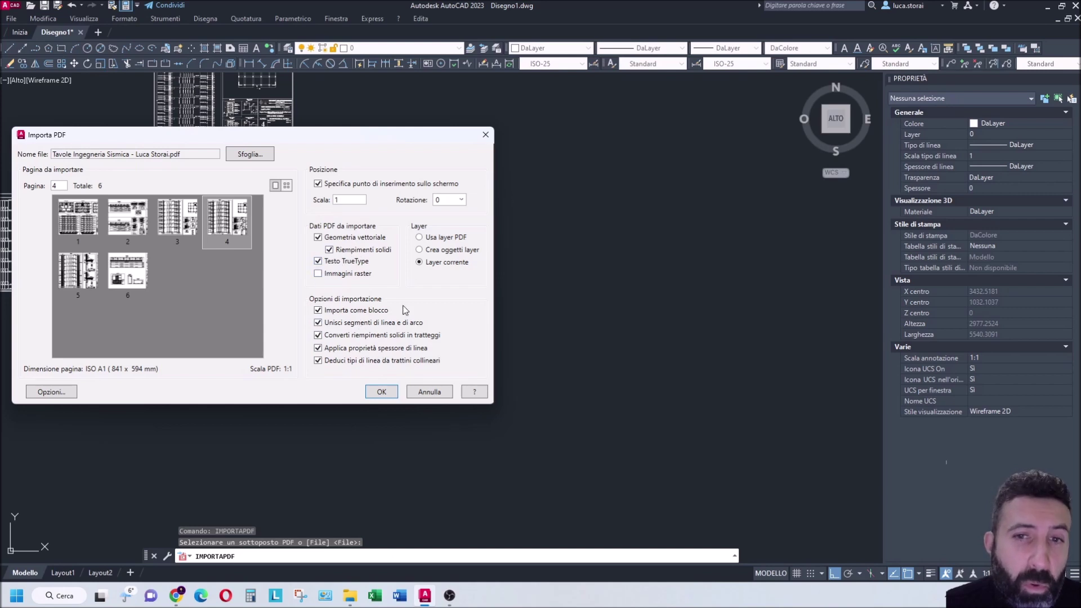
pyautogui.click(382, 392)
pyautogui.click(507, 274)
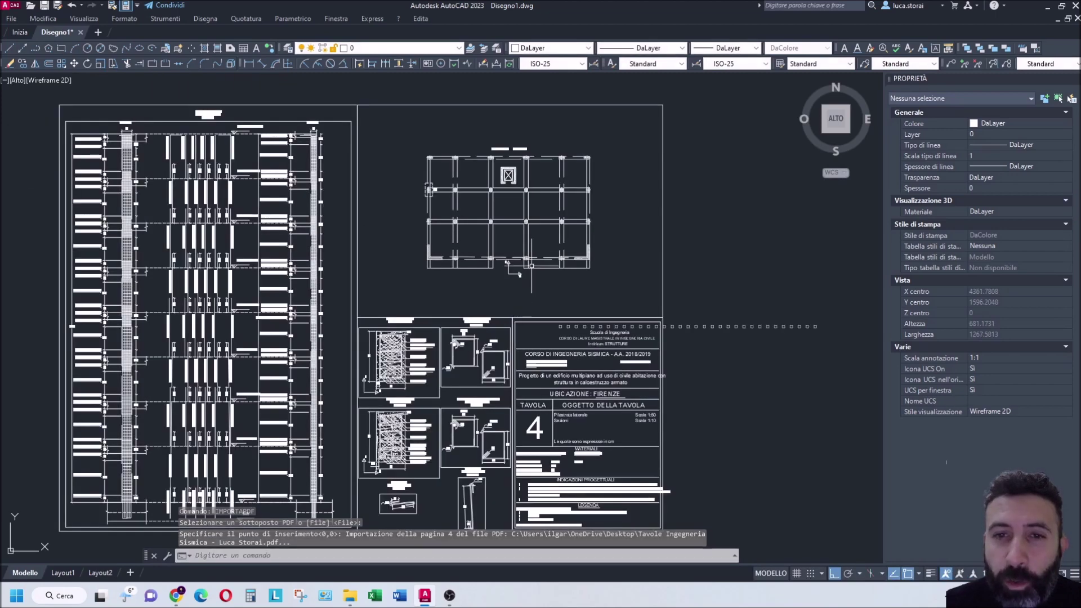
# Select the third imported page 4 block and explode it.
pyautogui.scroll(5, 226, 243)
pyautogui.scroll(-5, 451, 141)
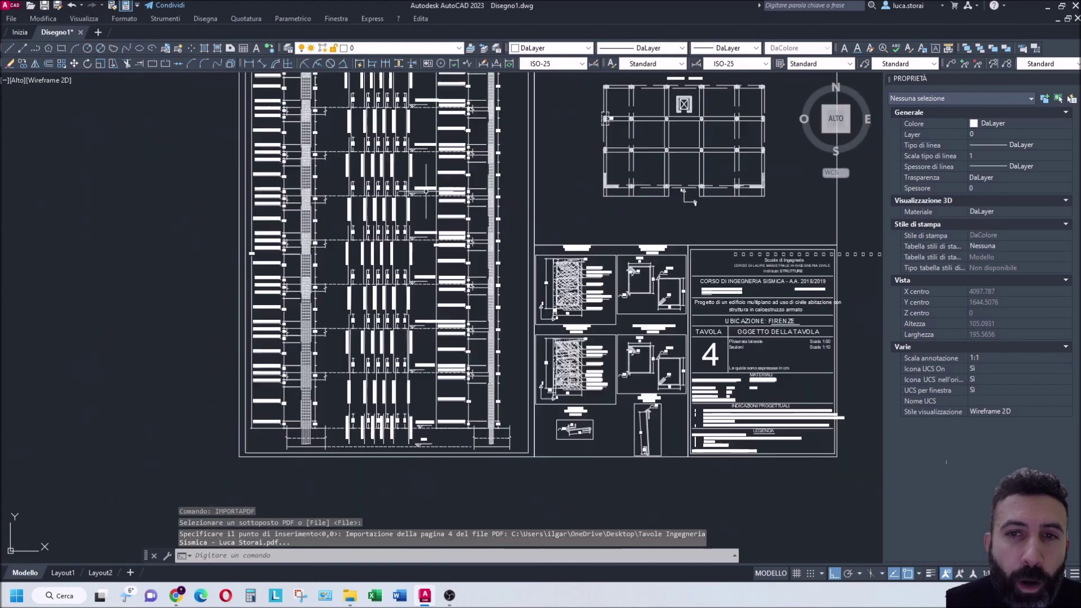
pyautogui.scroll(-3, 426, 191)
pyautogui.scroll(7, 501, 210)
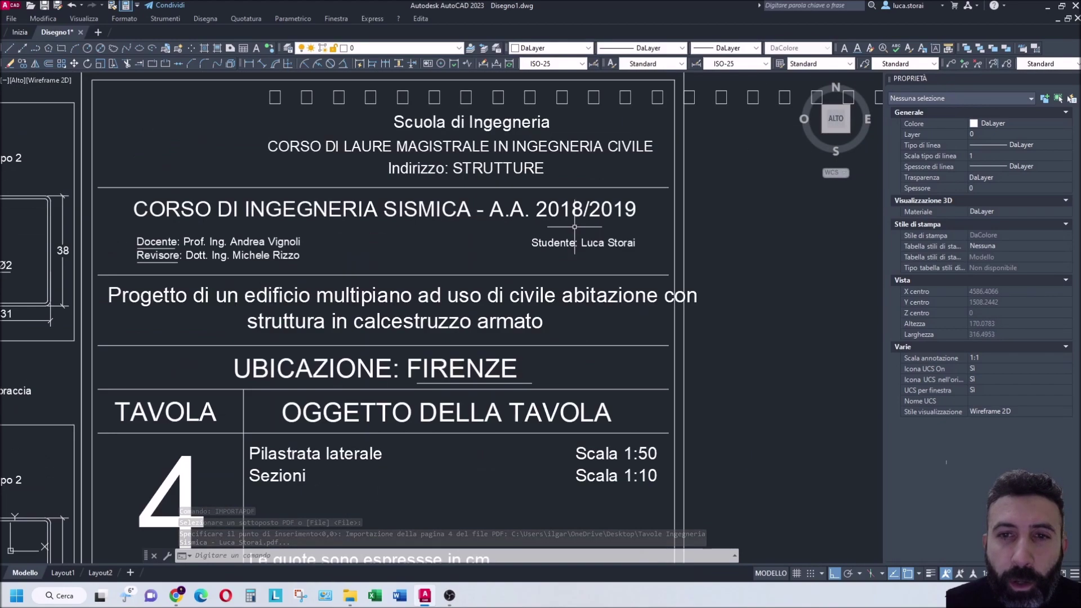
pyautogui.click(546, 152)
pyautogui.scroll(-3, 479, 225)
pyautogui.scroll(-4, 479, 225)
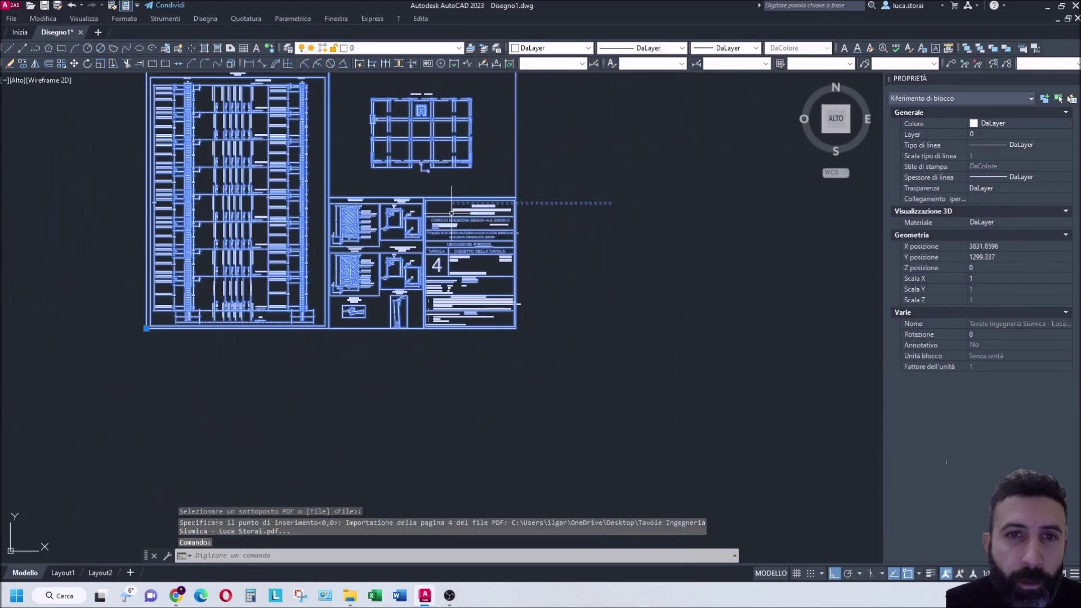
pyautogui.click(230, 64)
pyautogui.scroll(6, 540, 202)
pyautogui.scroll(-1, 535, 192)
# Delete the row of small boxes above the title block.
pyautogui.click(588, 136)
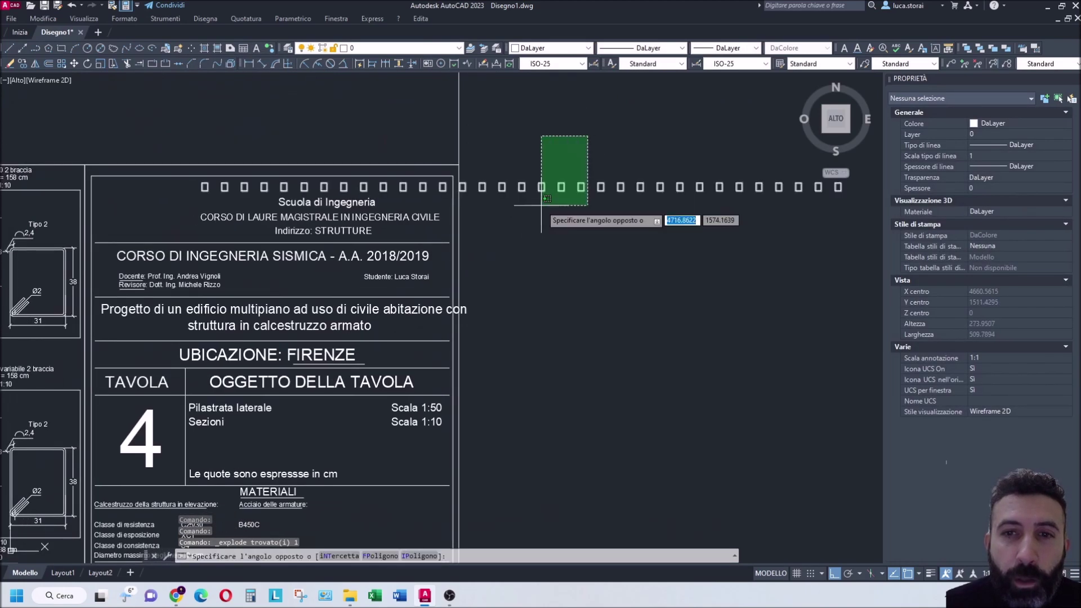
pyautogui.click(542, 205)
pyautogui.press('Delete')
pyautogui.moveTo(179, 294)
pyautogui.mouseDown(button='middle')
pyautogui.moveTo(278, 281)
pyautogui.moveTo(312, 246)
pyautogui.moveTo(627, 244)
pyautogui.mouseUp(button='middle')
pyautogui.scroll(6, 254, 216)
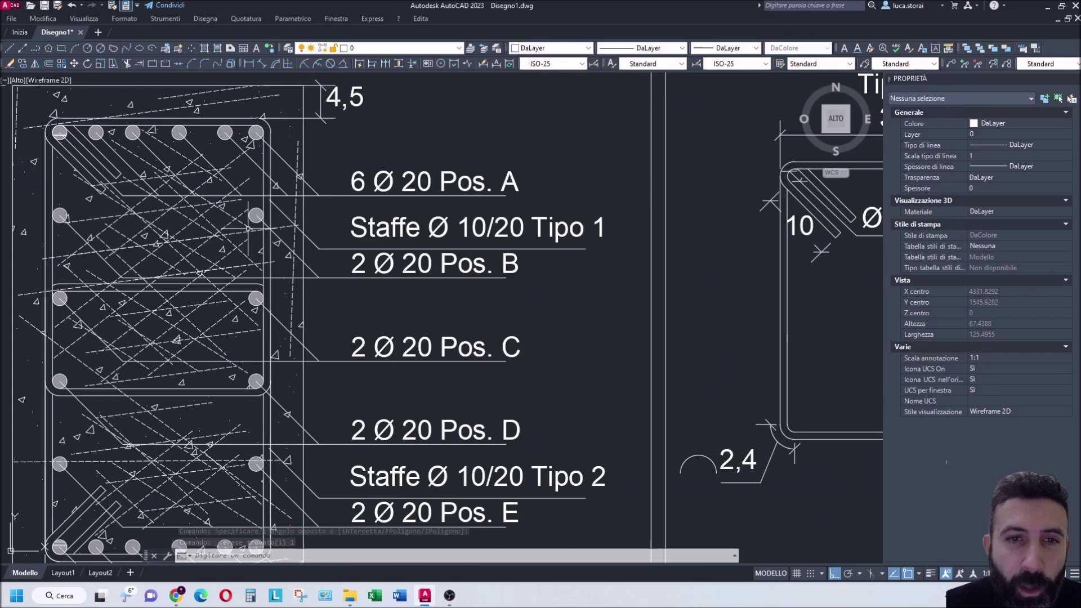
pyautogui.scroll(-5, 343, 223)
pyautogui.moveTo(135, 169); pyautogui.dragTo(341, 164, button='middle')
pyautogui.moveTo(101, 164); pyautogui.dragTo(342, 161, button='middle')
pyautogui.scroll(5, 342, 161)
# Inspect the 13.20 Piano quarto and stirrup labels, now editable PDF_Testo text.
pyautogui.click(428, 177)
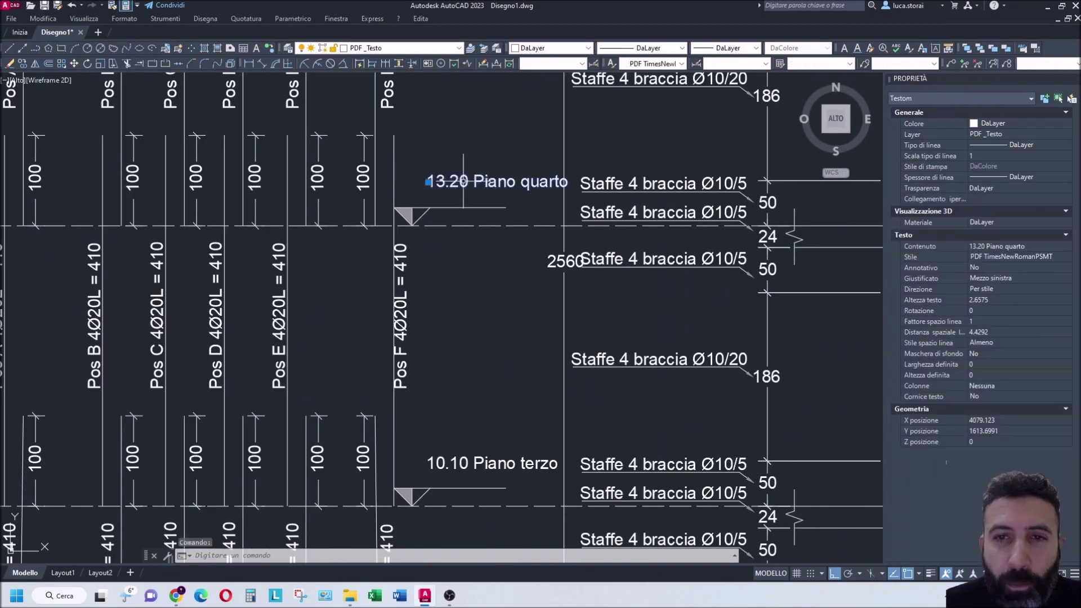
pyautogui.press('Escape')
pyautogui.click(583, 186)
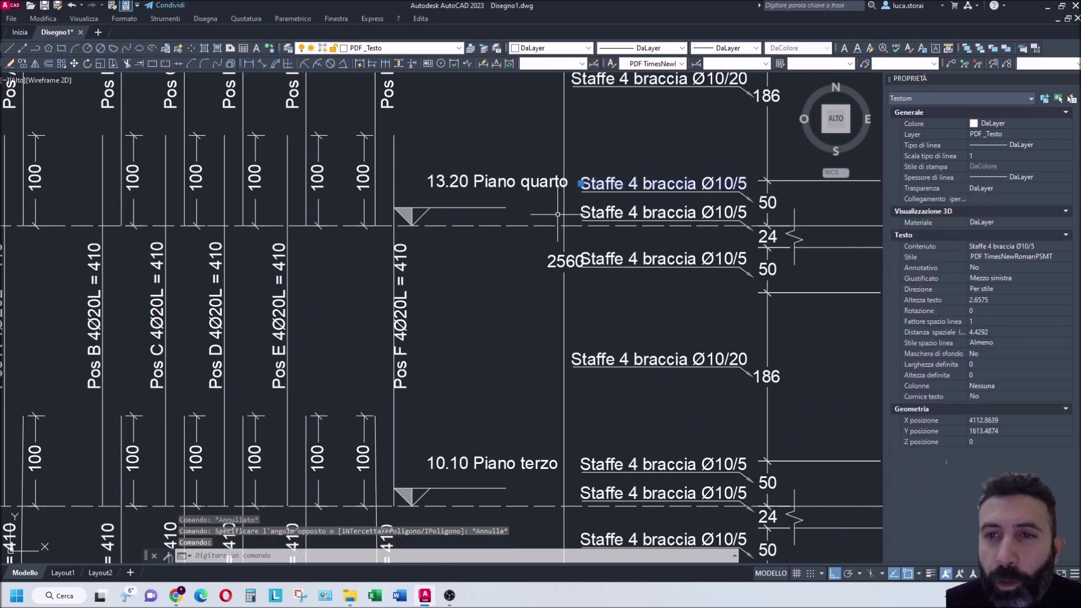
pyautogui.press('Escape')
pyautogui.scroll(-5, 581, 196)
pyautogui.scroll(-5, 581, 195)
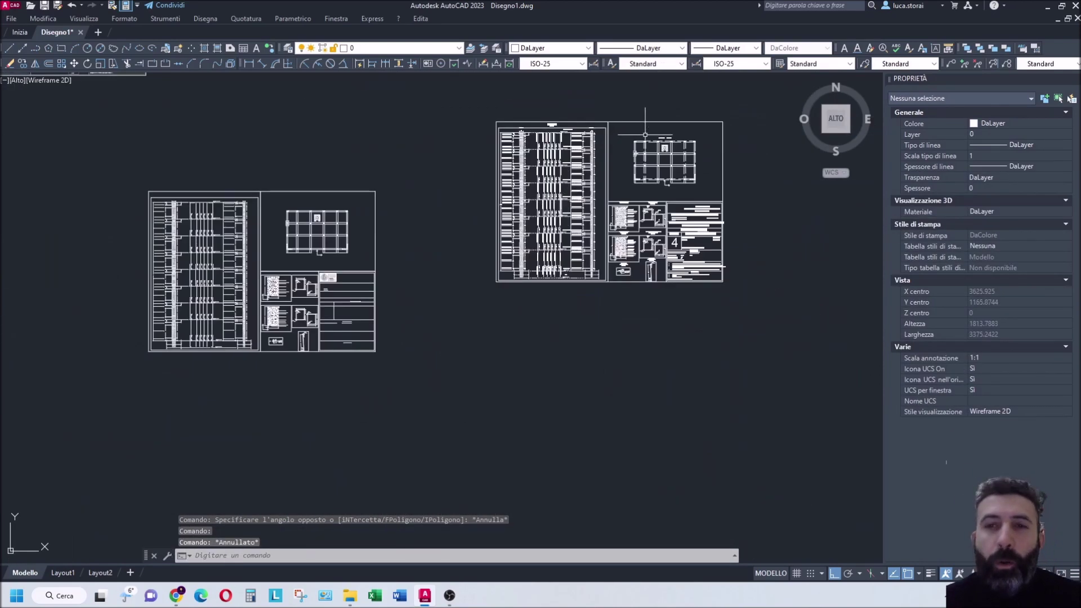
pyautogui.scroll(7, 647, 135)
pyautogui.moveTo(687, 170); pyautogui.dragTo(521, 232, button='middle')
pyautogui.scroll(1, 521, 233)
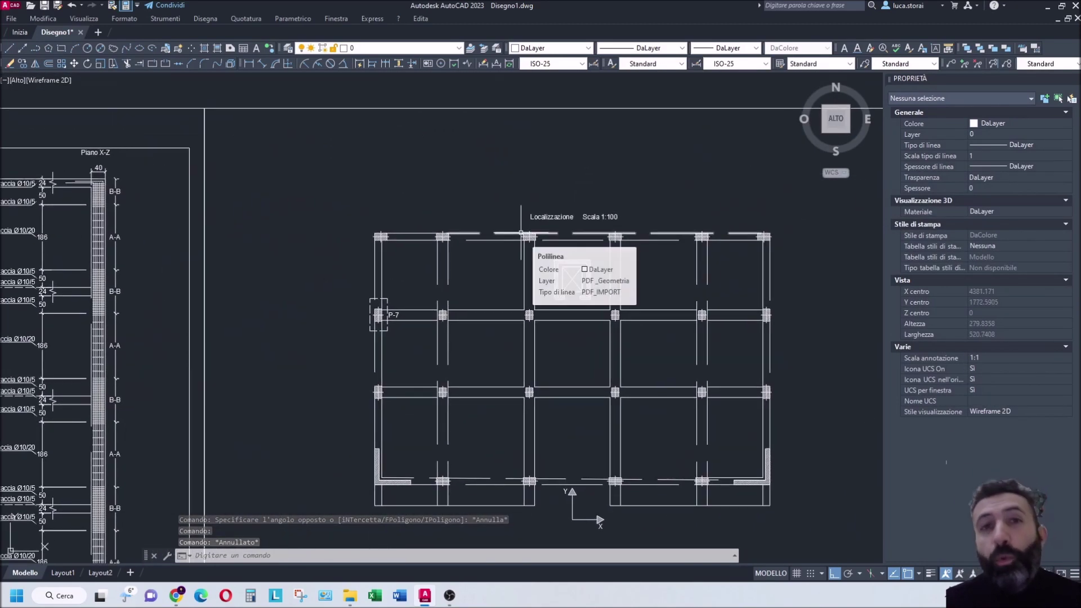
pyautogui.scroll(-6, 473, 217)
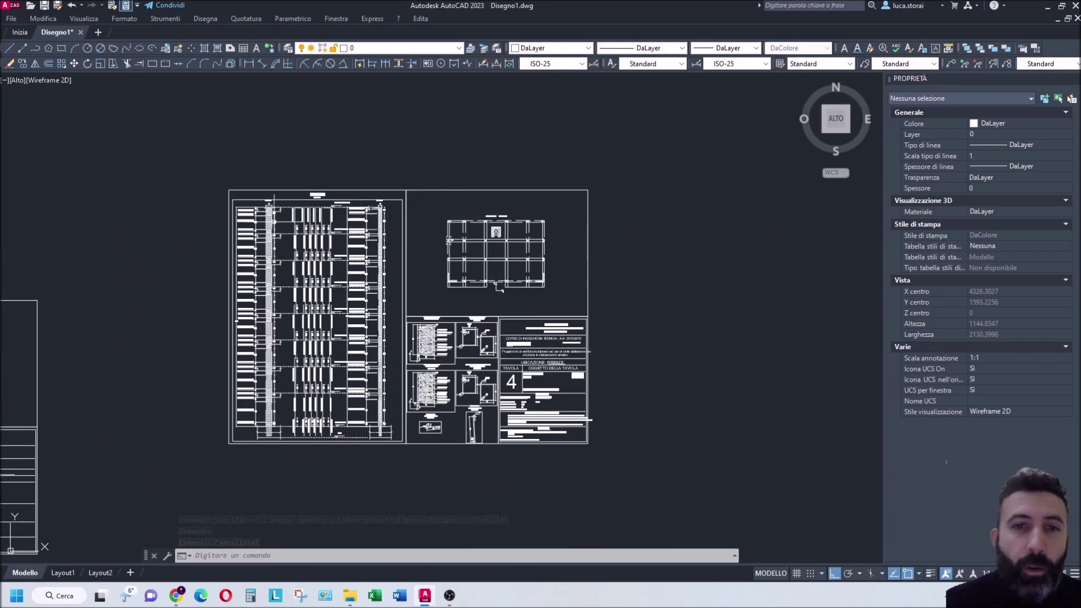
pyautogui.moveTo(291, 222); pyautogui.dragTo(135, 269, button='middle')
pyautogui.moveTo(325, 225); pyautogui.dragTo(502, 178, button='middle')
pyautogui.scroll(4, 291, 242)
pyautogui.scroll(5, 292, 242)
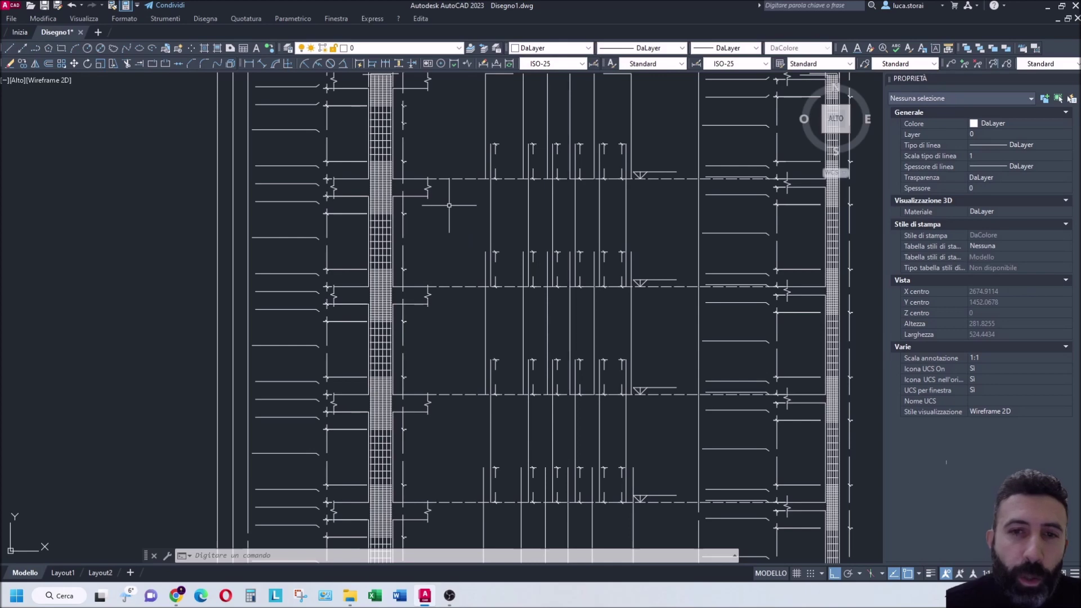
pyautogui.scroll(-4, 456, 214)
pyautogui.scroll(-1, 449, 205)
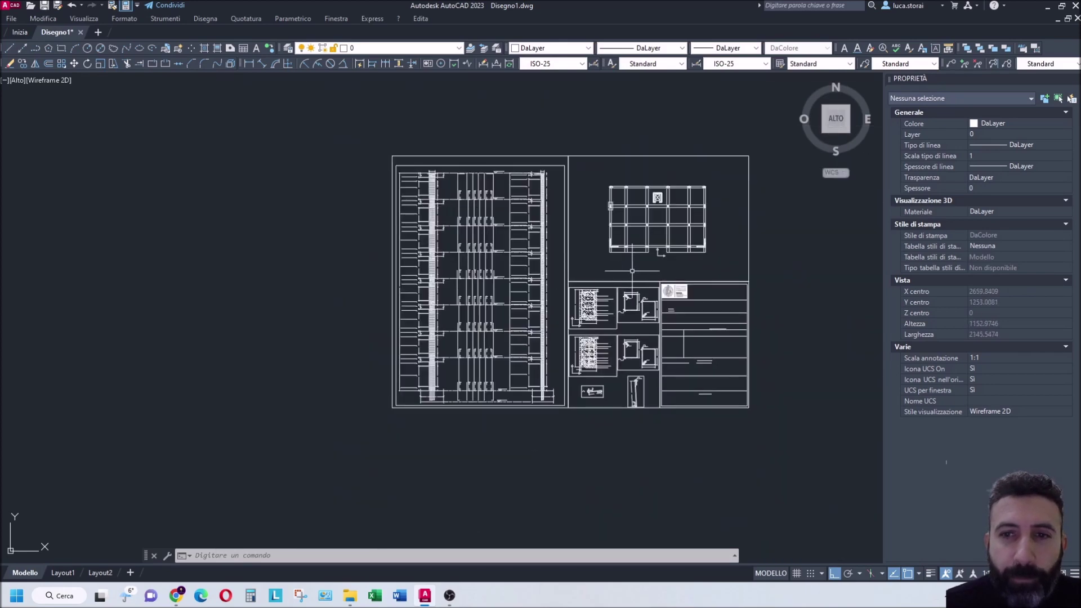
pyautogui.moveTo(659, 270); pyautogui.dragTo(340, 264, button='middle')
pyautogui.moveTo(595, 265); pyautogui.dragTo(333, 305, button='middle')
pyautogui.scroll(7, 656, 217)
pyautogui.scroll(-4, 504, 223)
pyautogui.scroll(2, 461, 227)
pyautogui.scroll(3, 237, 290)
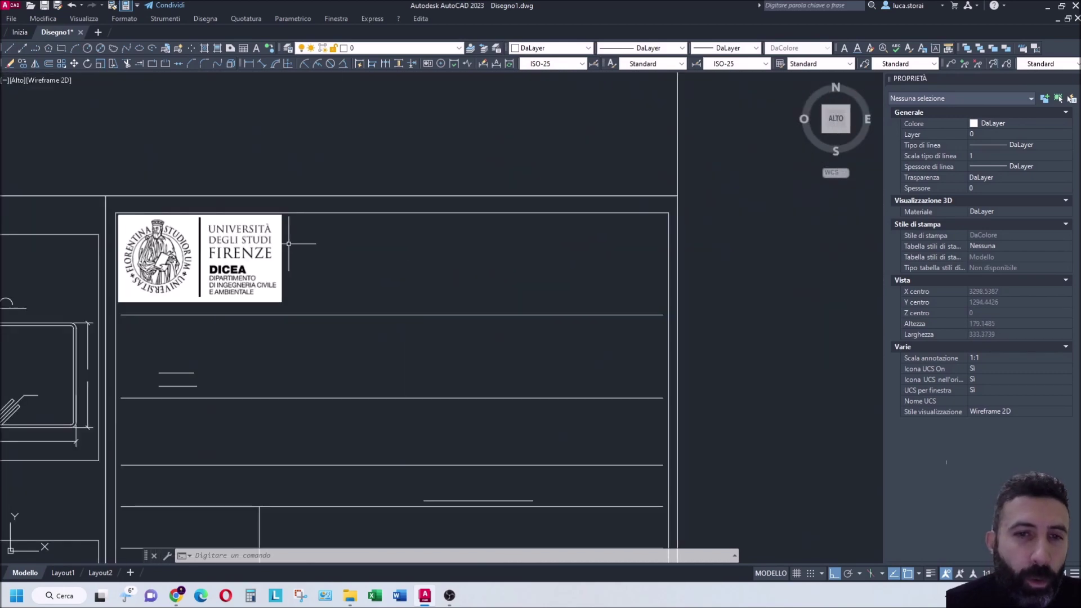
pyautogui.scroll(-1, 289, 243)
pyautogui.scroll(-4, 394, 236)
pyautogui.scroll(3, 512, 226)
pyautogui.scroll(3, 647, 179)
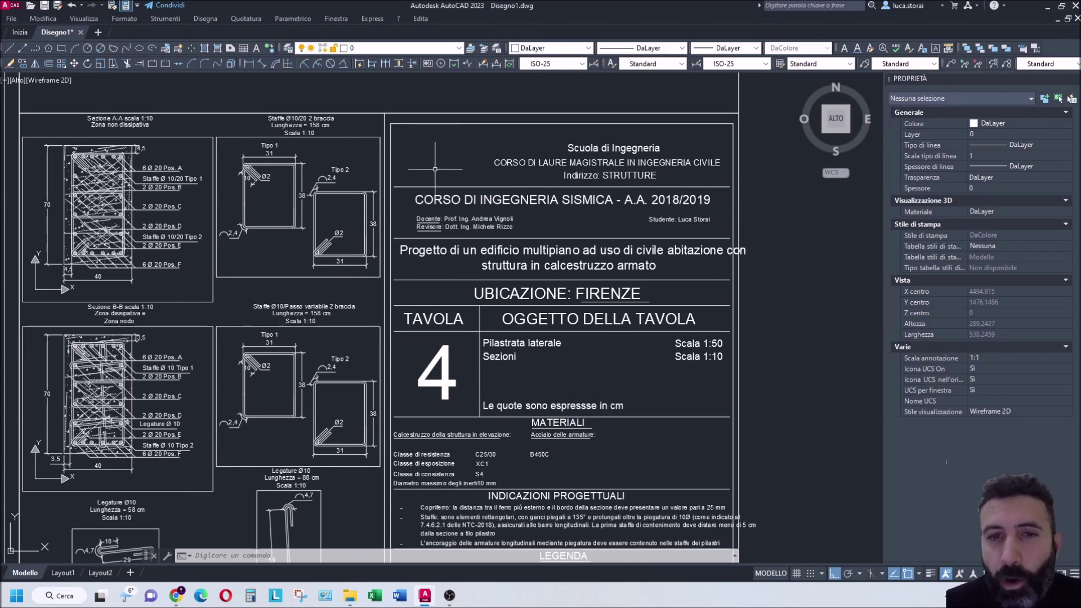
pyautogui.scroll(-6, 435, 169)
pyautogui.scroll(10, 417, 192)
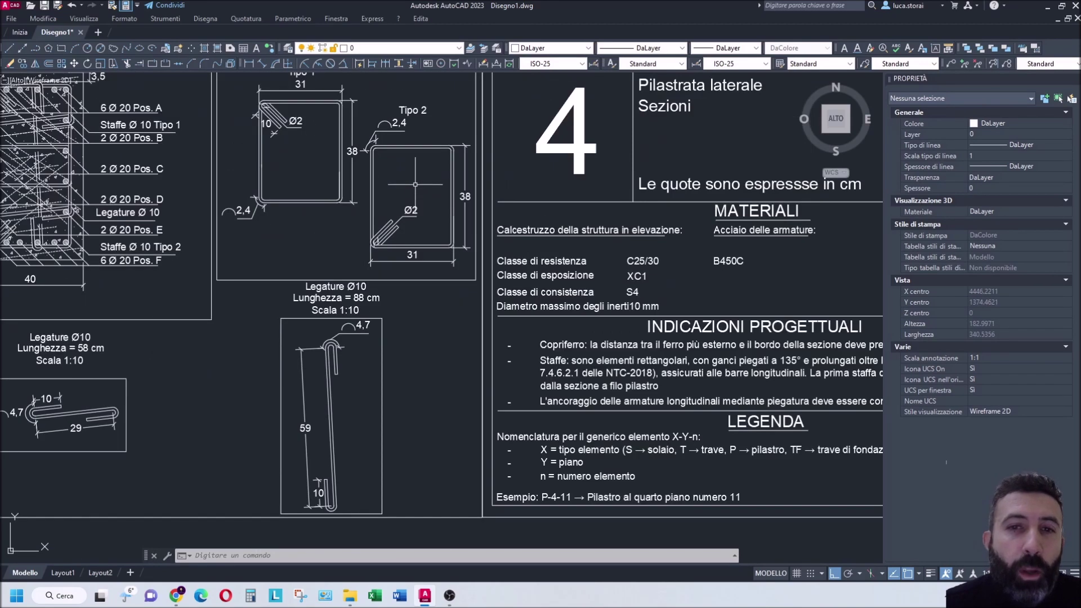
pyautogui.scroll(-3, 415, 184)
pyautogui.scroll(-3, 415, 184)
pyautogui.scroll(-2, 415, 185)
pyautogui.moveTo(255, 209); pyautogui.dragTo(308, 240, button='middle')
pyautogui.scroll(1, 308, 141)
pyautogui.scroll(4, 309, 141)
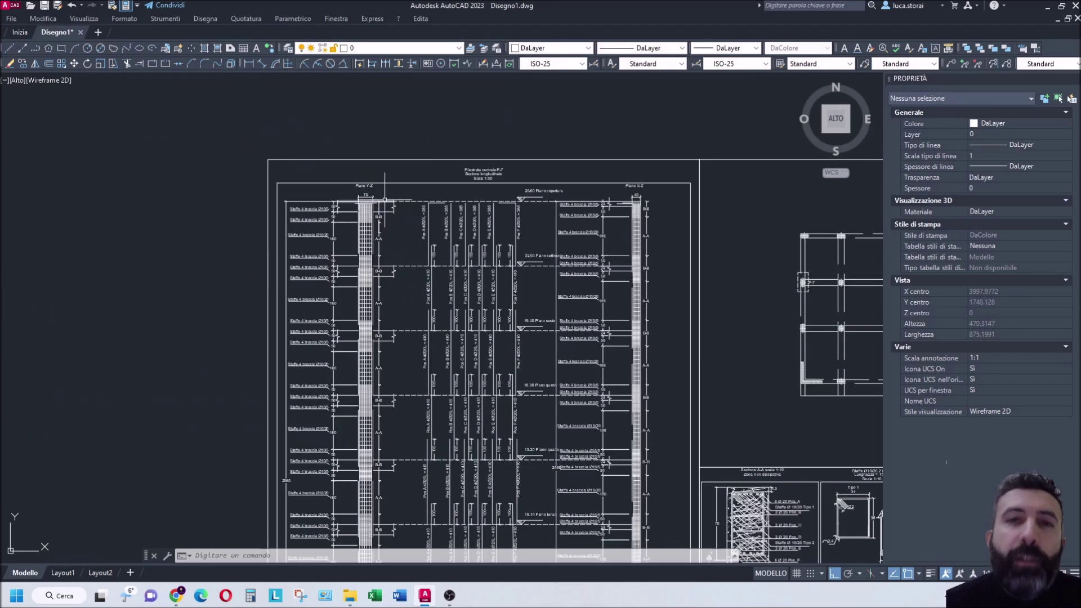
pyautogui.scroll(2, 421, 205)
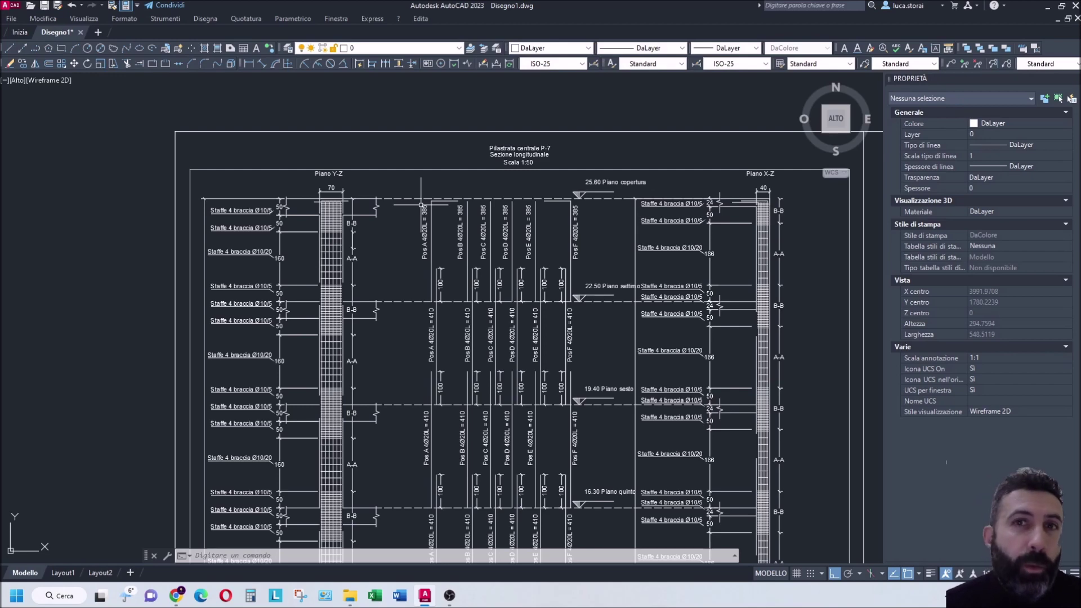
pyautogui.scroll(-2, 421, 205)
pyautogui.scroll(-2, 422, 205)
pyautogui.scroll(-4, 421, 206)
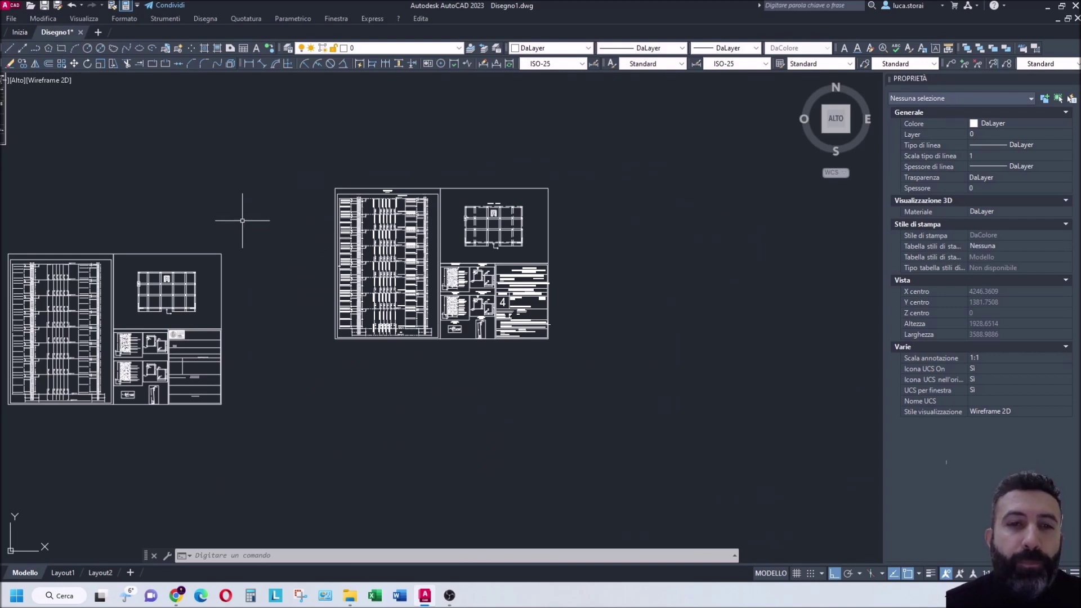
pyautogui.moveTo(242, 220); pyautogui.dragTo(388, 266, button='middle')
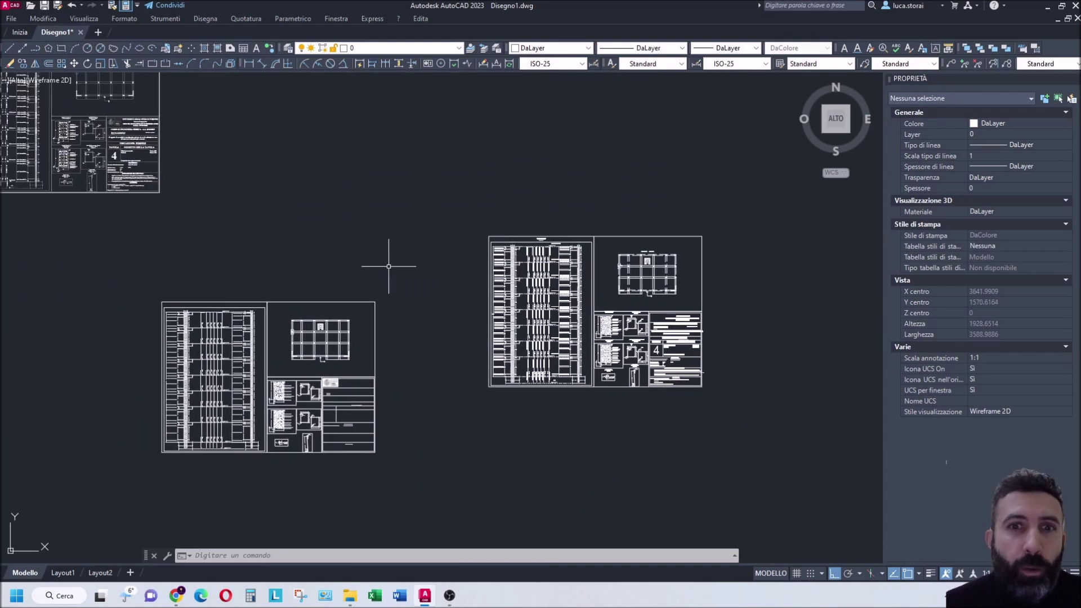